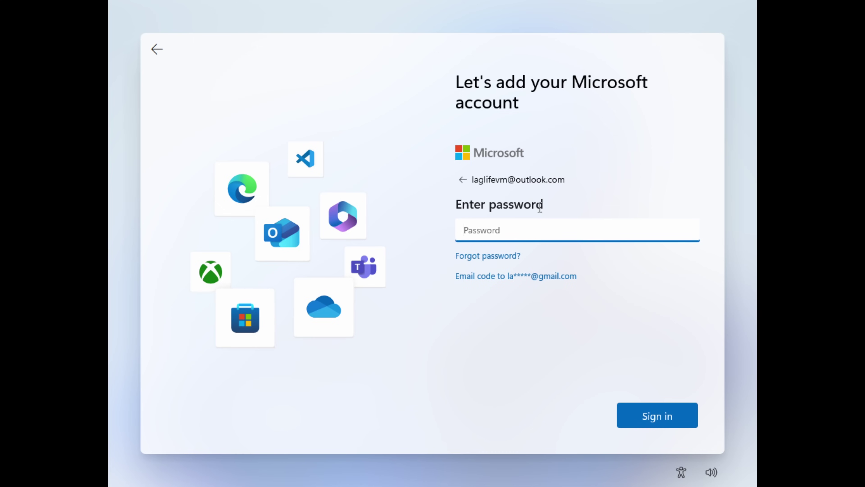
# Sign in to the Microsoft account with its password.
pyautogui.write('*****')
pyautogui.press('BackSpace')
pyautogui.press('BackSpace')
pyautogui.press('BackSpace')
pyautogui.press('BackSpace')
pyautogui.press('BackSpace')
pyautogui.press('BackSpace')
pyautogui.press('BackSpace')
pyautogui.press('BackSpace')
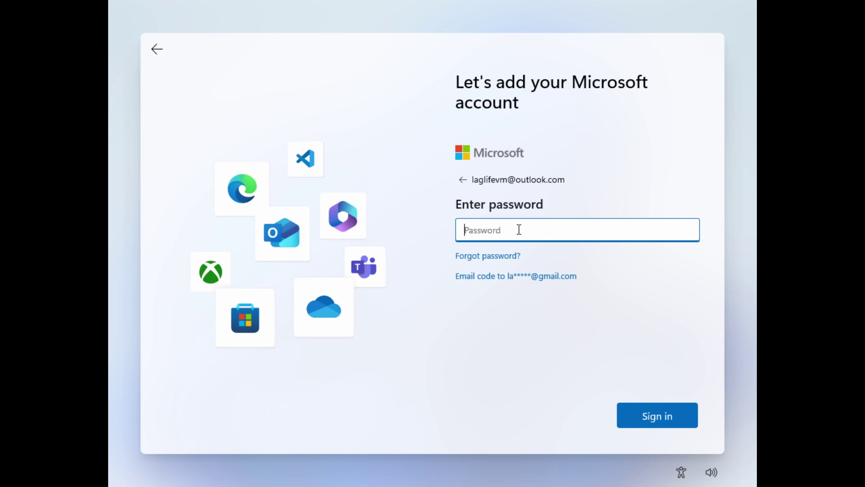
pyautogui.write('********')
pyautogui.press('Return')
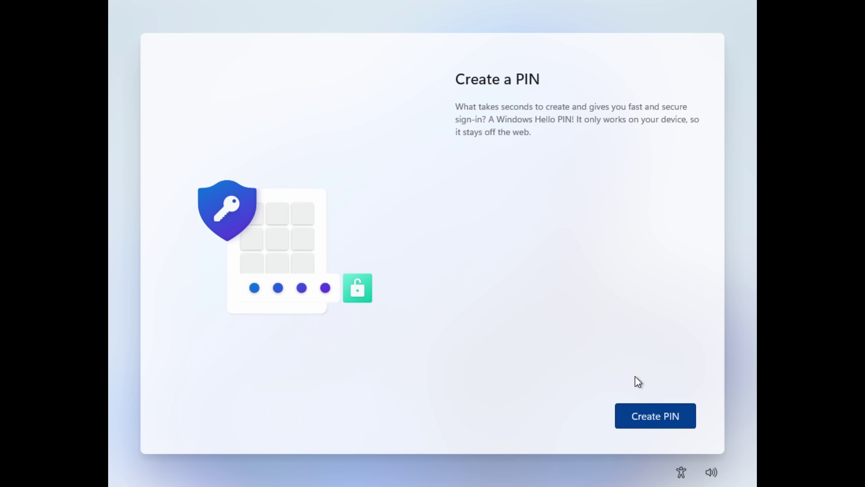
# Create a Windows Hello PIN that allows letters and symbols, entering and confirming it.
pyautogui.click(644, 414)
pyautogui.click(497, 263)
pyautogui.click(486, 205)
pyautogui.write('****')
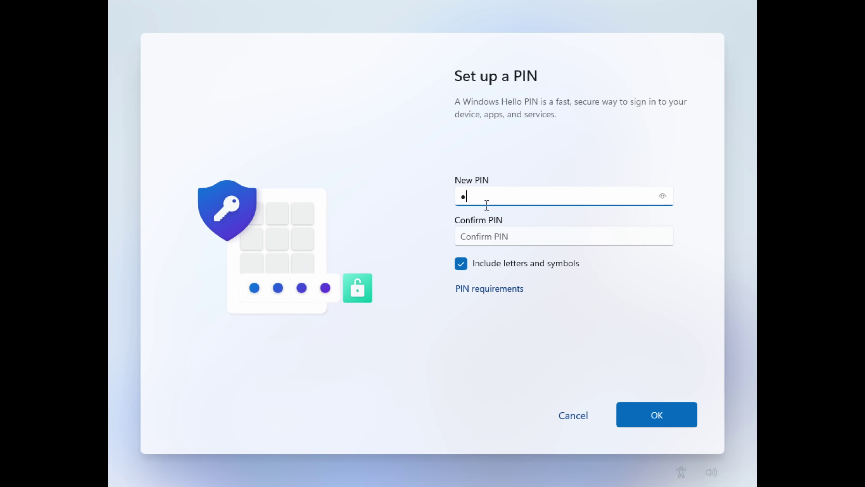
pyautogui.press('Tab')
pyautogui.write('****')
pyautogui.press('Return')
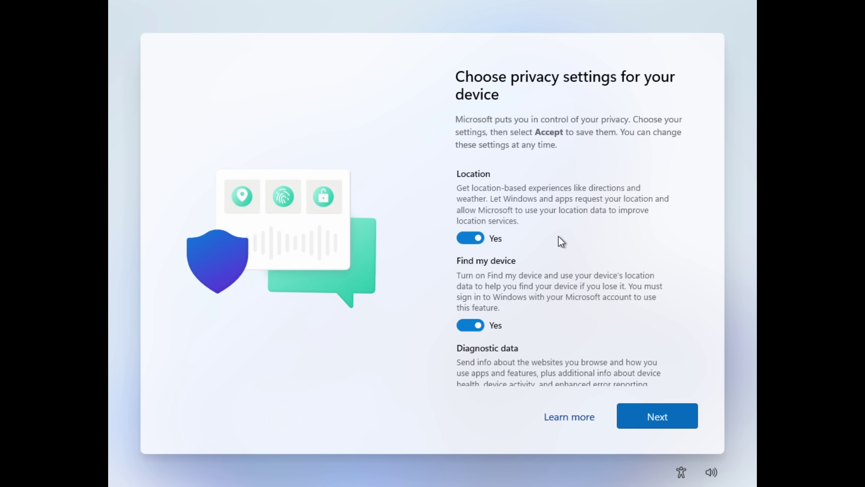
# Accept the privacy settings, skip device-use customisation, and decline the phone sync and Microsoft 365 offers.
pyautogui.click(664, 426)
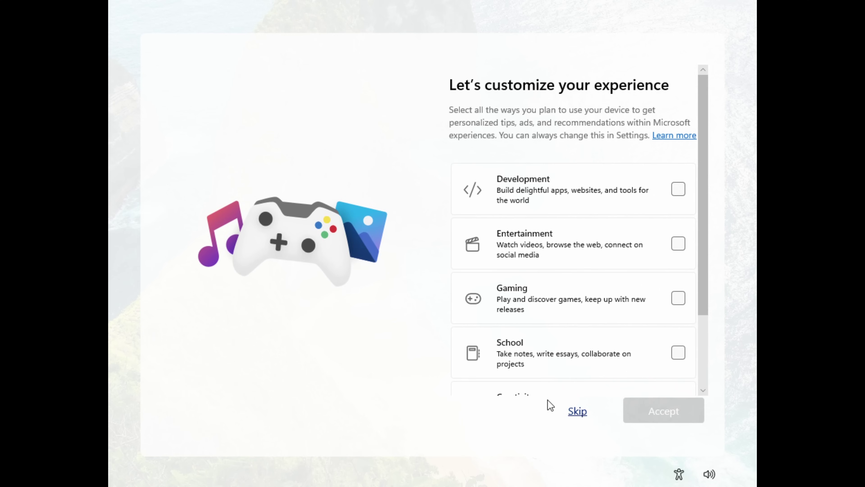
pyautogui.click(573, 413)
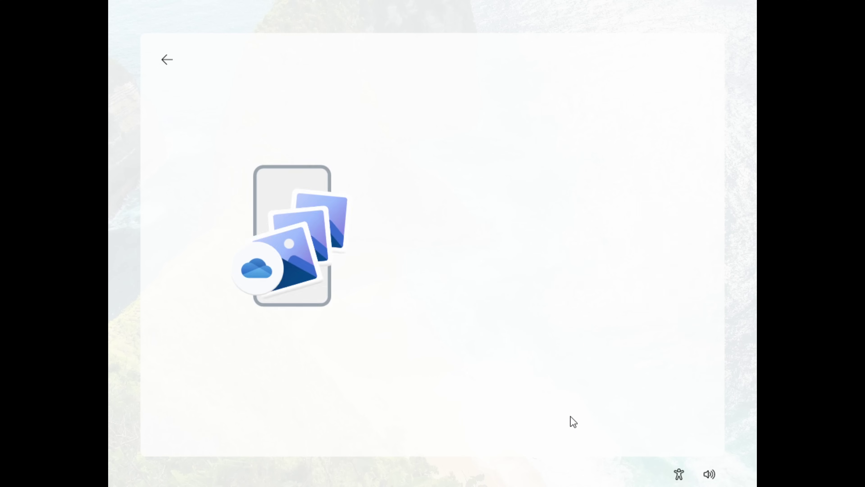
pyautogui.click(573, 414)
pyautogui.click(570, 414)
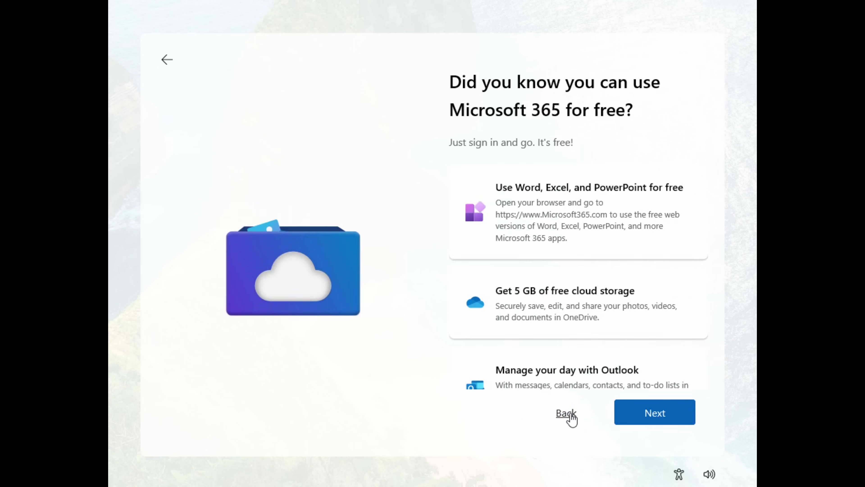
pyautogui.click(619, 411)
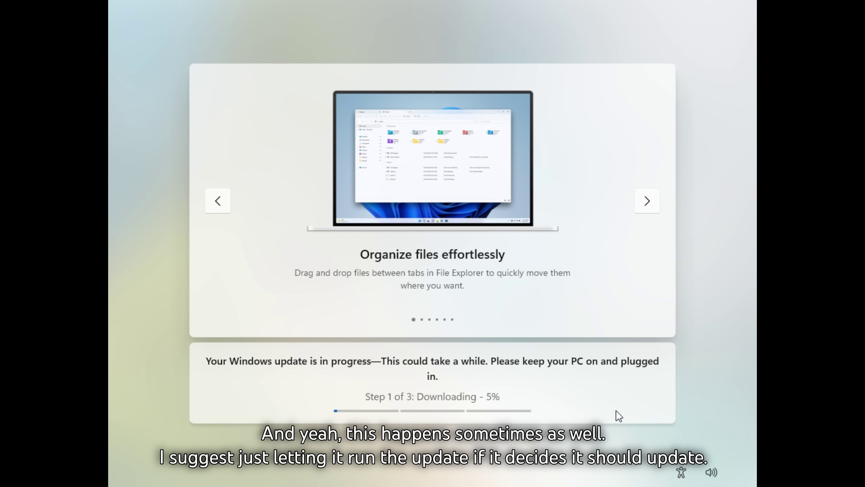
# Play a couple of runs of the Surf the waves game during the update, then exit it.
pyautogui.click(444, 212)
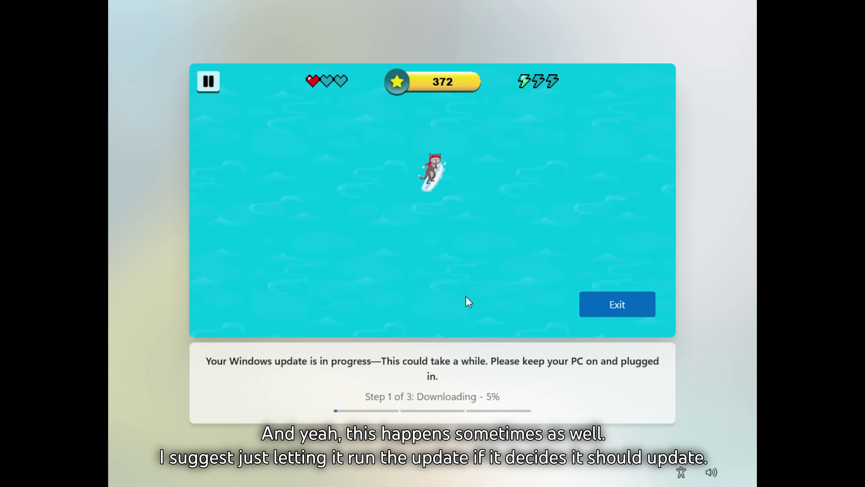
pyautogui.click(464, 249)
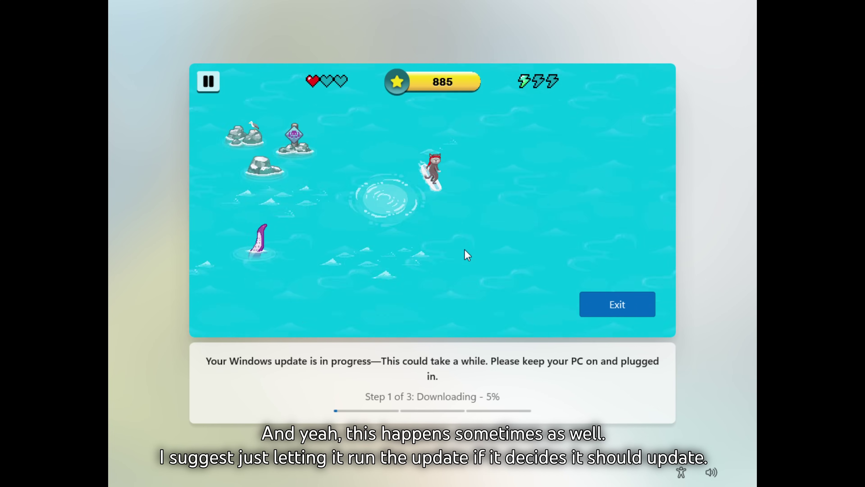
pyautogui.click(612, 314)
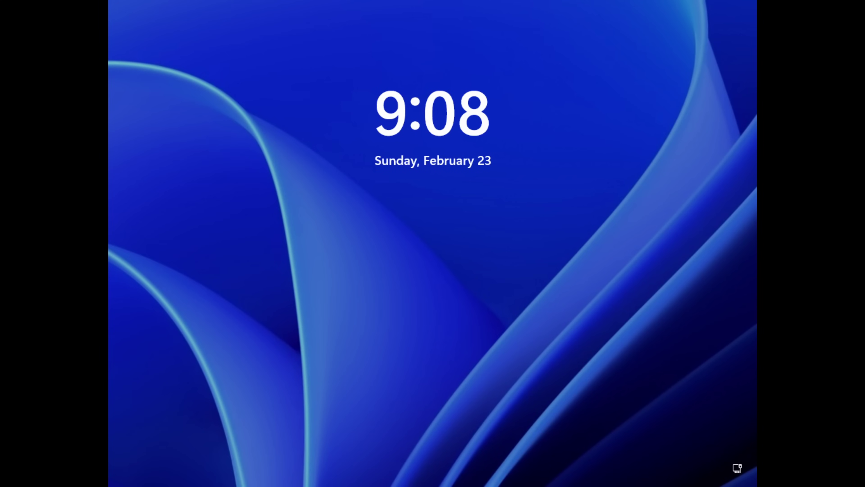
# Sign in with the PIN and browse the Start menu's All apps list.
pyautogui.click(411, 319)
pyautogui.write('1234')
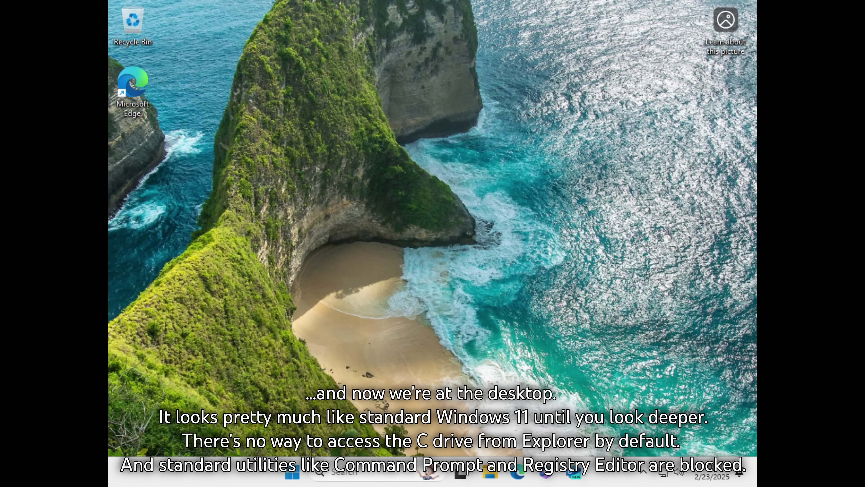
pyautogui.click(292, 472)
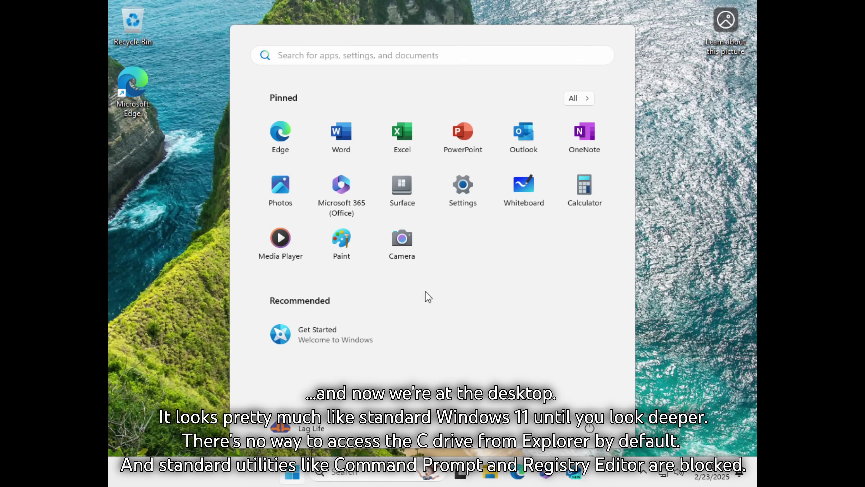
pyautogui.click(590, 99)
pyautogui.scroll(-15, 396, 286)
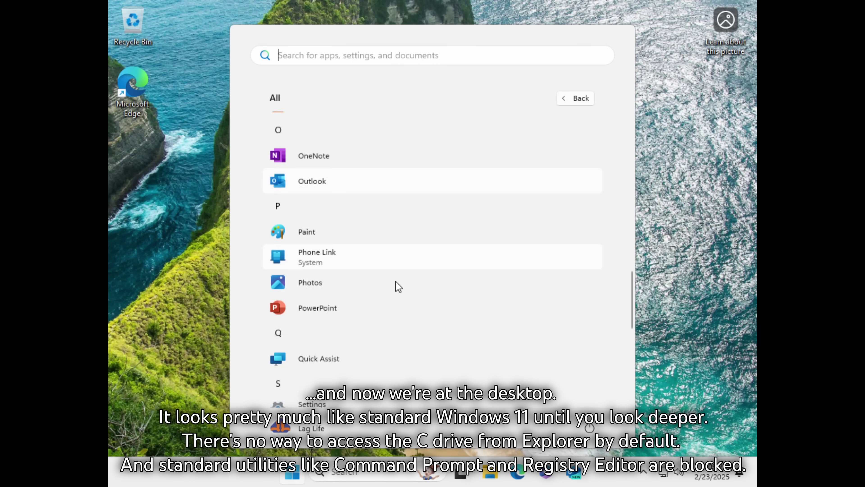
pyautogui.scroll(-10, 399, 286)
pyautogui.click(185, 267)
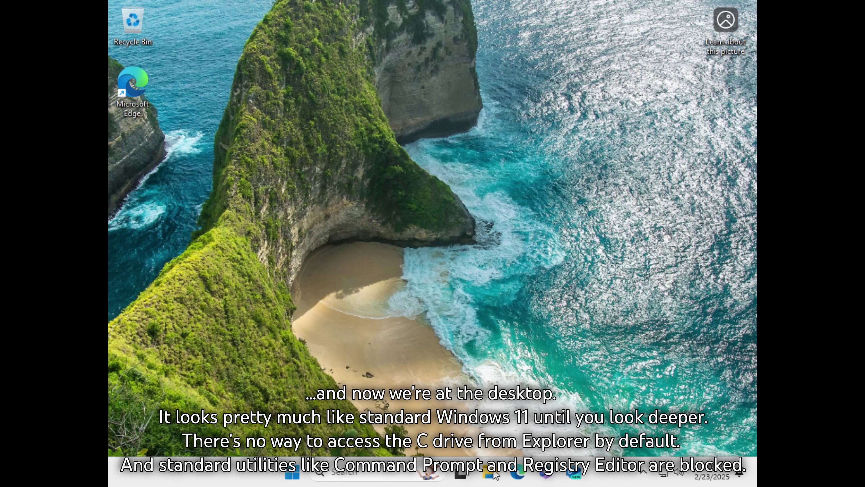
# Briefly open and close File Explorer and the desktop menu, then launch Microsoft Edge.
pyautogui.click(494, 474)
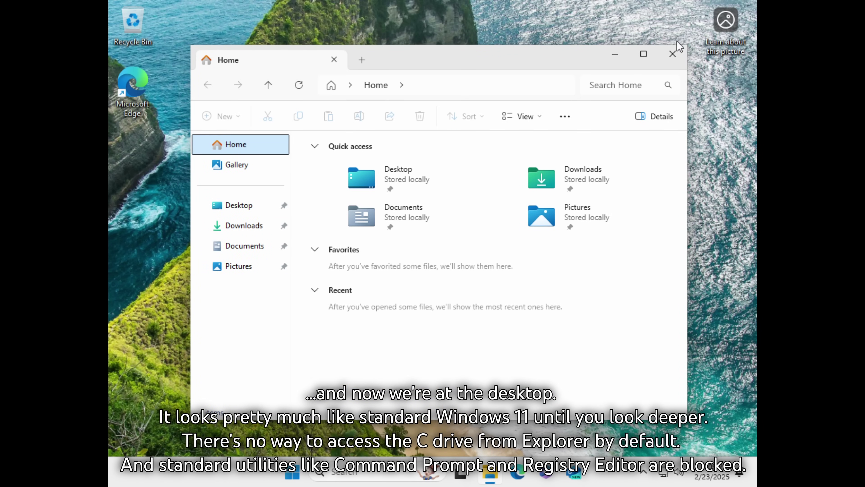
pyautogui.click(672, 54)
pyautogui.rightClick(427, 95)
pyautogui.click(360, 192)
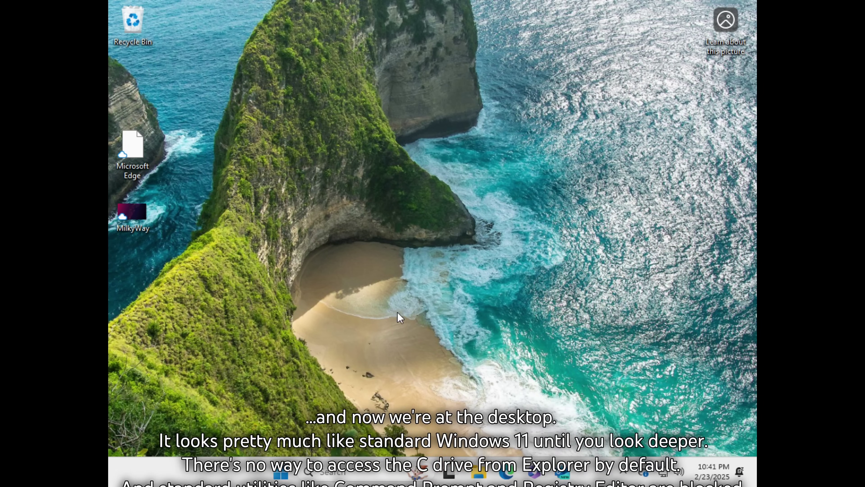
pyautogui.doubleClick(146, 155)
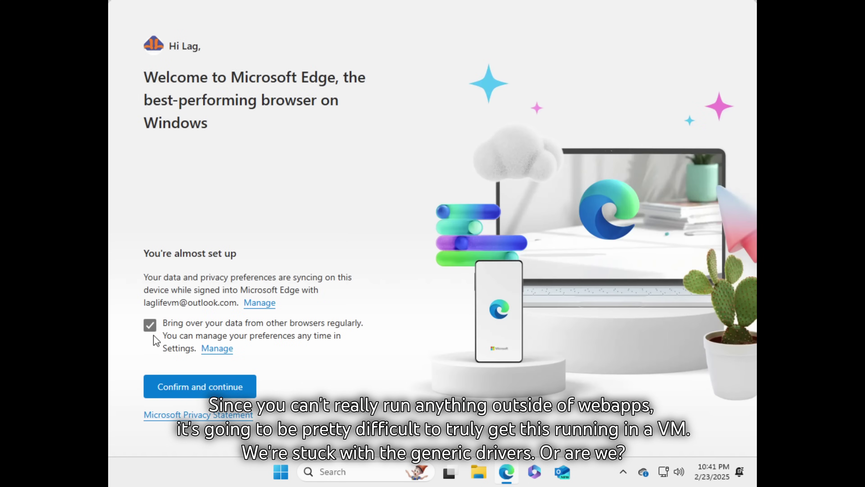
# Dismiss Edge's welcome and load the pasted Google Drive link in a new tab.
pyautogui.click(192, 378)
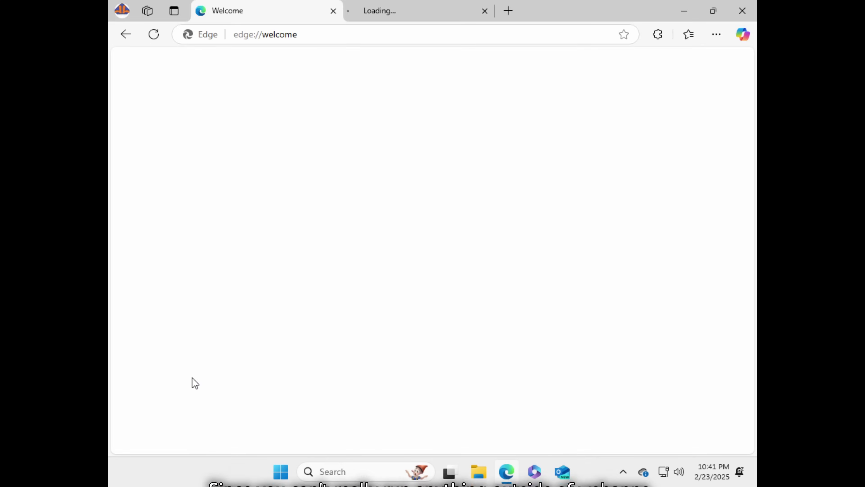
pyautogui.click(333, 10)
pyautogui.hotkey('ctrl', 't')
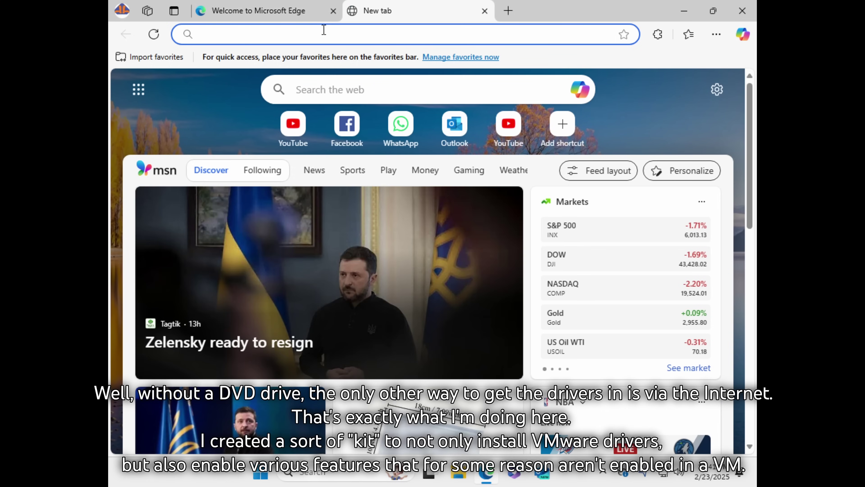
pyautogui.click(304, 33)
pyautogui.click(93, 5)
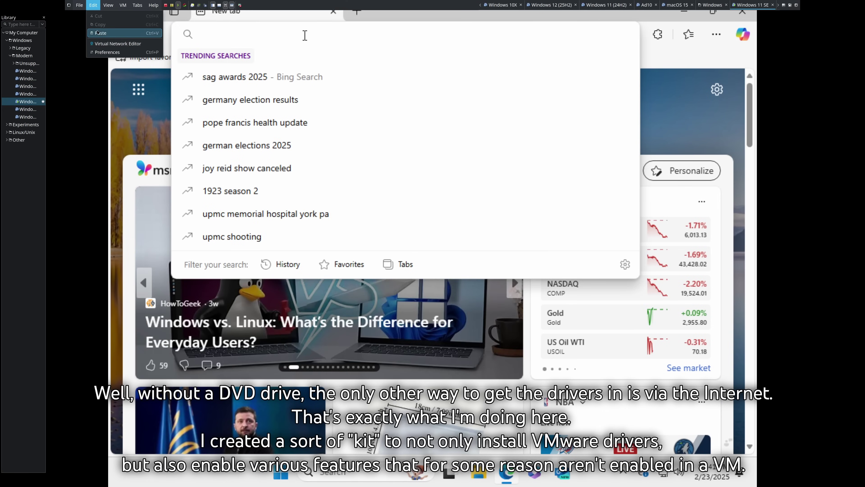
pyautogui.click(97, 33)
pyautogui.press('Return')
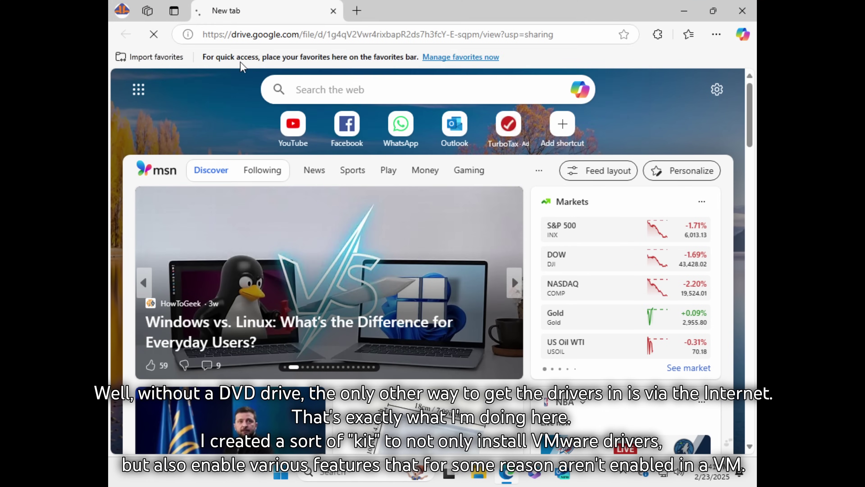
# Download SEKit.zip despite the virus-scan warning and show it in the Downloads folder.
pyautogui.click(637, 68)
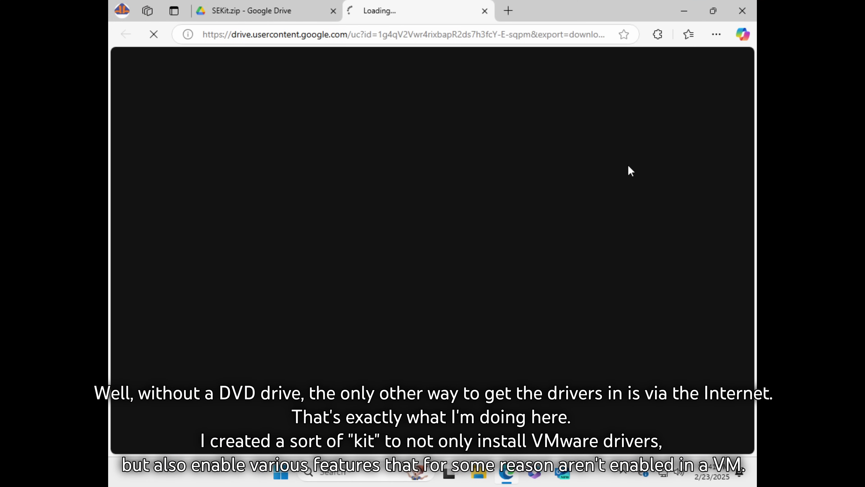
pyautogui.click(329, 153)
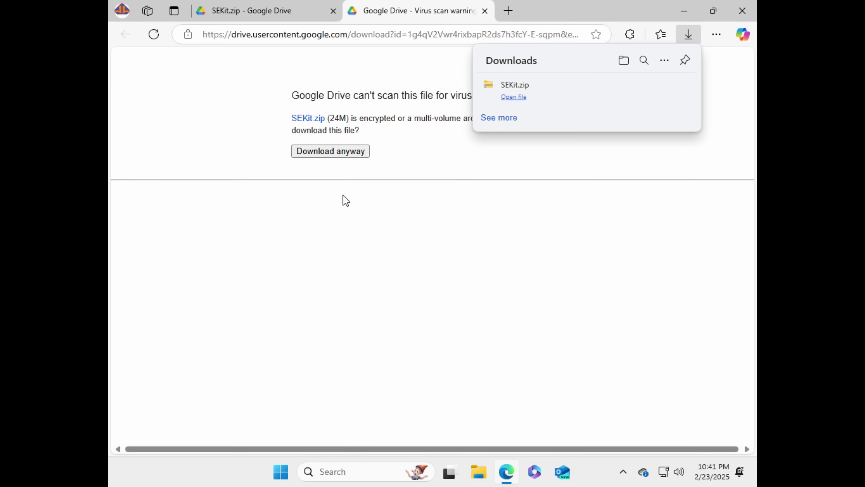
pyautogui.click(679, 79)
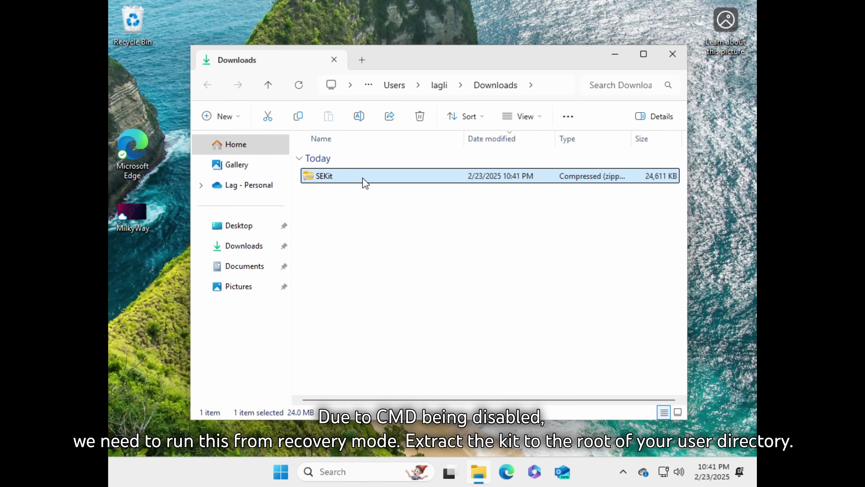
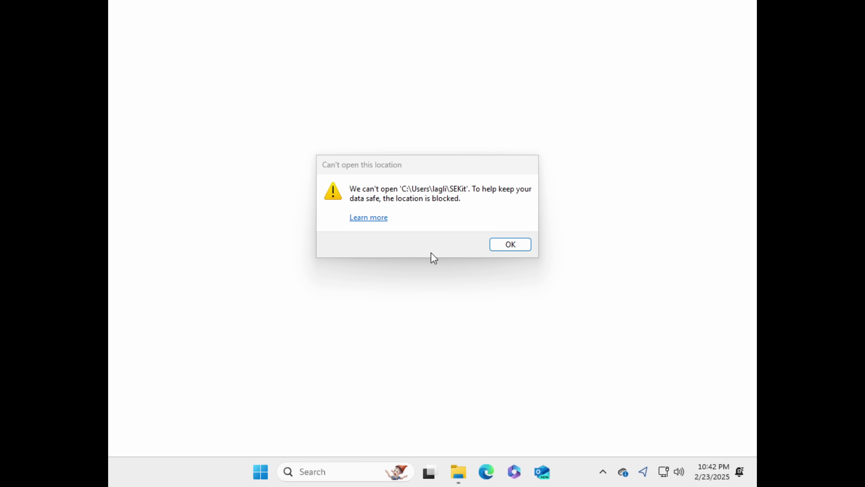
# Dismiss the blocked-location error, close Downloads, and Shift-restart Windows into recovery options.
pyautogui.click(498, 248)
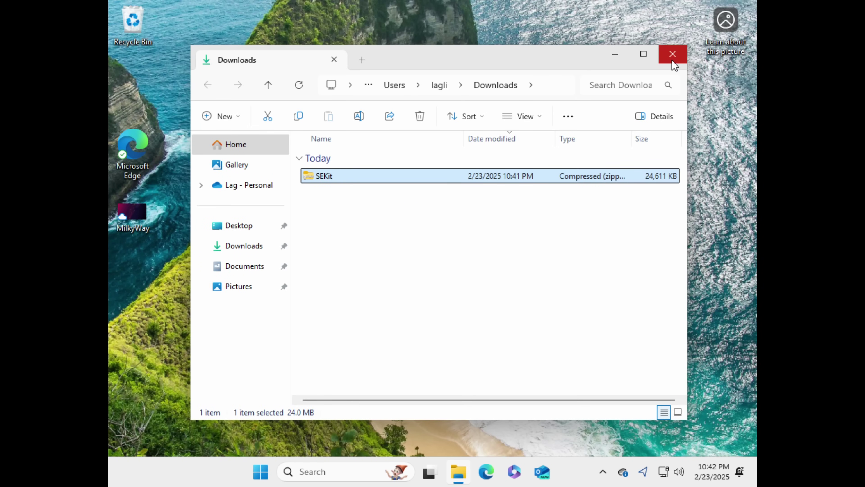
pyautogui.click(672, 55)
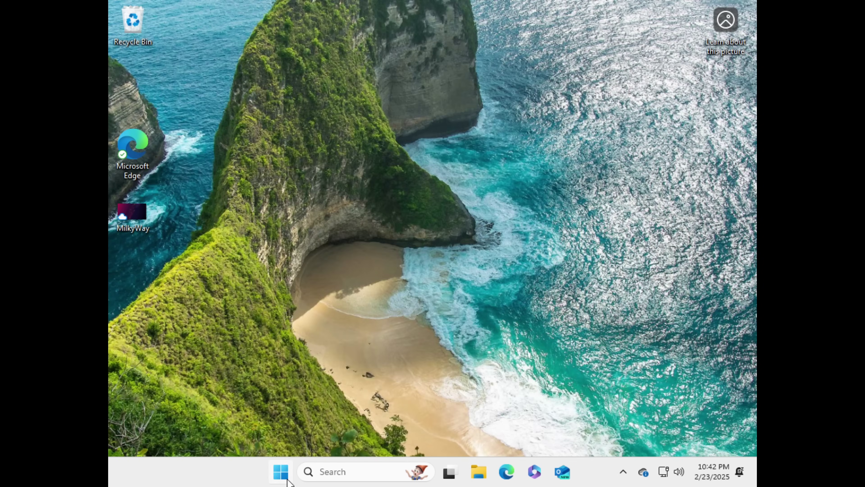
pyautogui.click(281, 472)
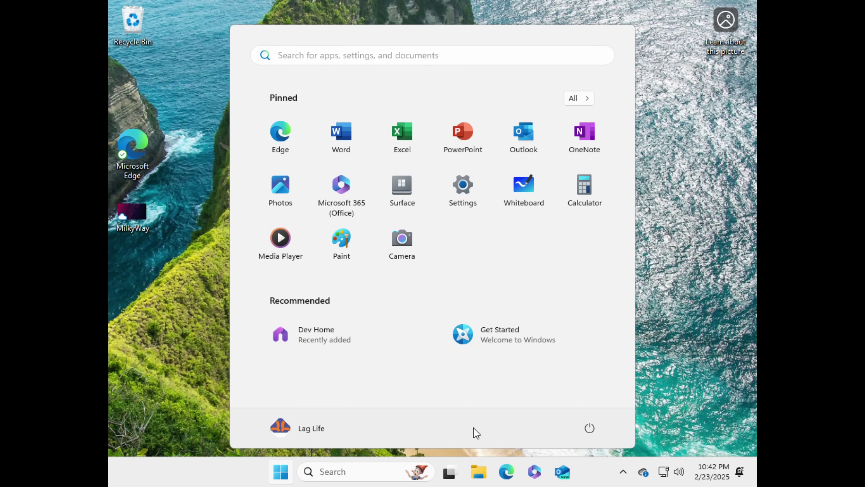
pyautogui.click(589, 428)
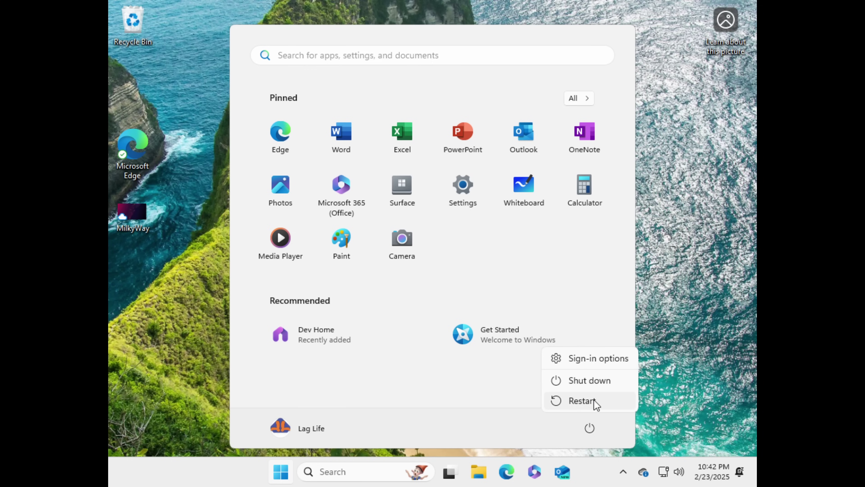
pyautogui.keyDown('shift'); pyautogui.click(594, 402); pyautogui.keyUp('shift')
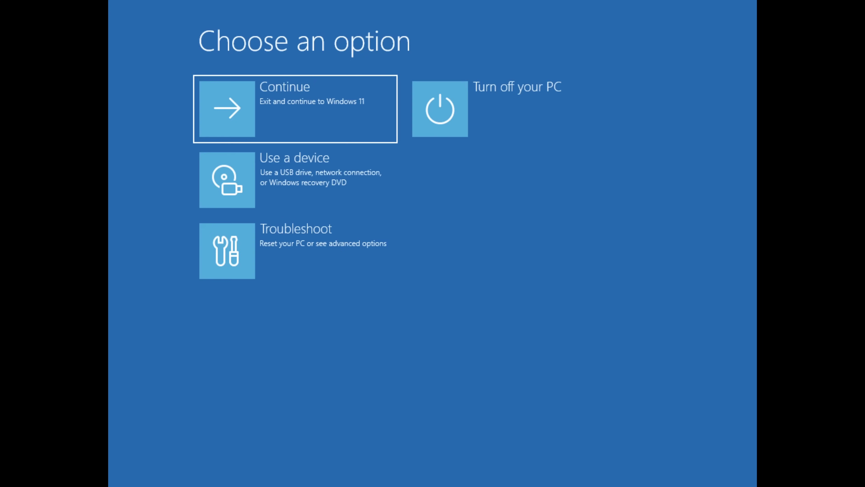
# Choose Troubleshoot > Advanced options > Command Prompt in the recovery environment.
pyautogui.click(266, 266)
pyautogui.click(256, 201)
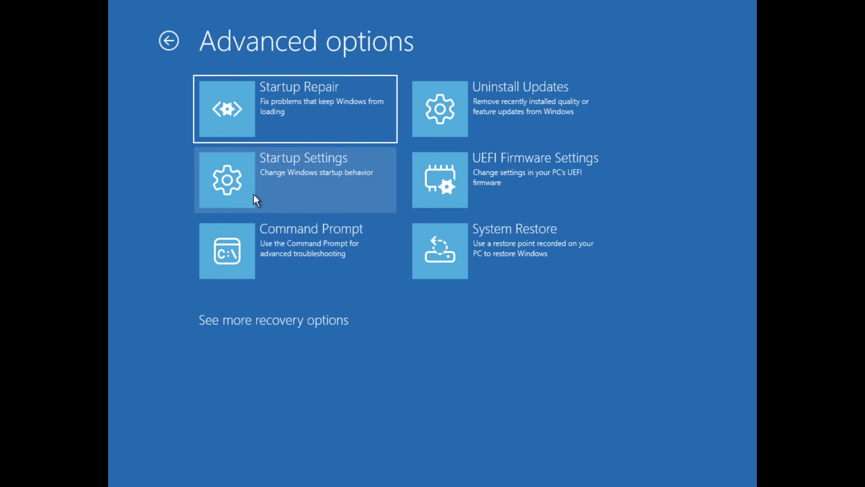
pyautogui.click(257, 259)
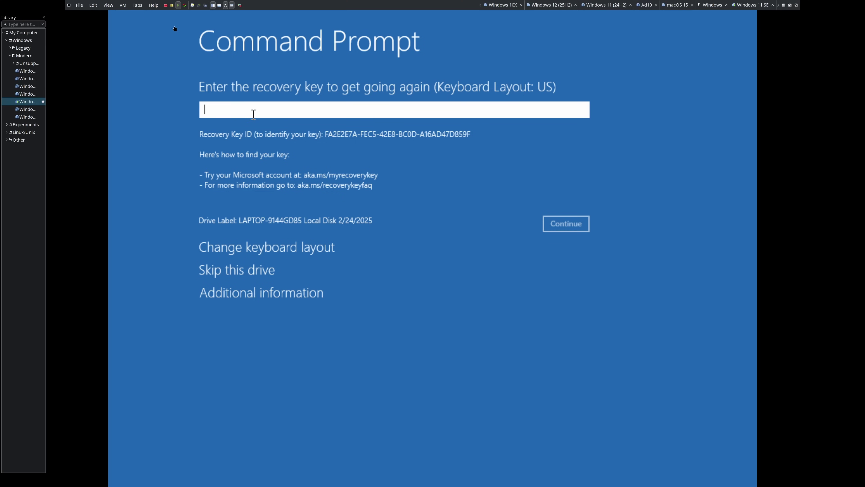
# Paste the BitLocker recovery key from the host's Edit menu and continue to unlock the drive.
pyautogui.click(108, 5)
pyautogui.moveTo(93, 4)
pyautogui.click(109, 34)
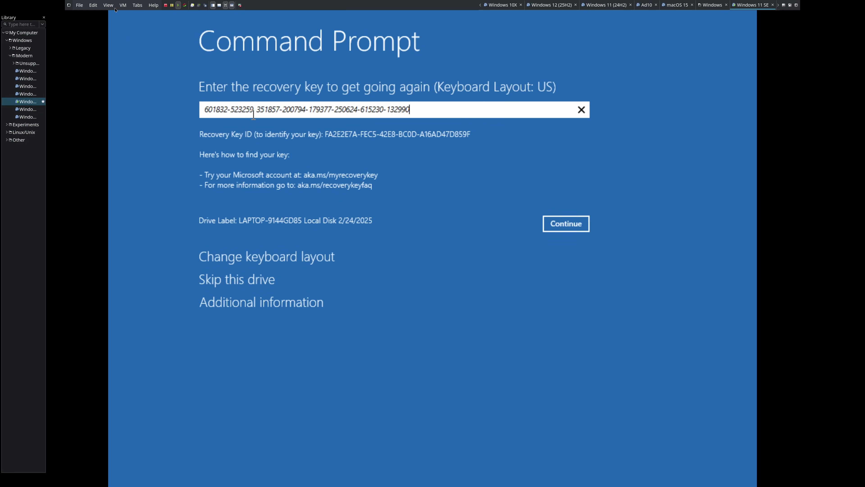
pyautogui.click(582, 227)
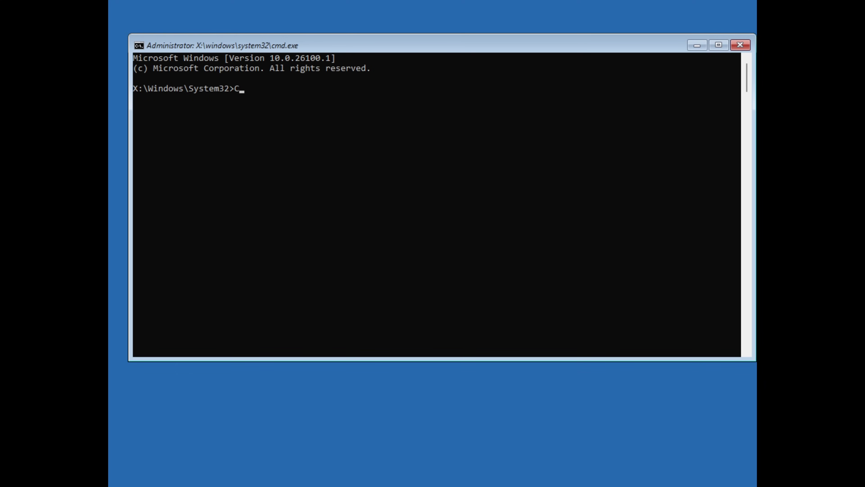
# Switch to the C: drive and navigate into the user's profile folder under Users.
pyautogui.write(':')
pyautogui.press('Return')
pyautogui.write('cd Users')
pyautogui.press('Return')
pyautogui.write('cd lagli')
pyautogui.press('Return')
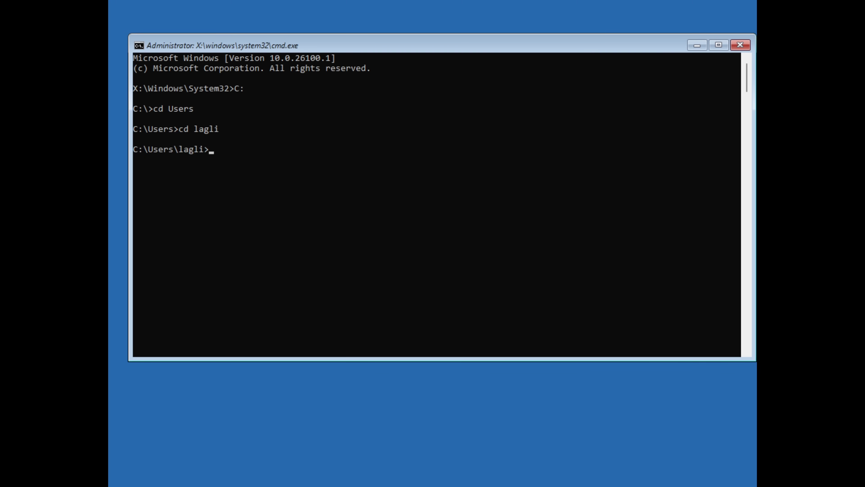
pyautogui.write('cd Searches')
pyautogui.press('Return')
pyautogui.write('cd ..')
pyautogui.press('Return')
pyautogui.write('dir')
# Enter the SEKit folder, run install.bat, and let it reboot the VM.
pyautogui.press('Return')
pyautogui.write('cd S')
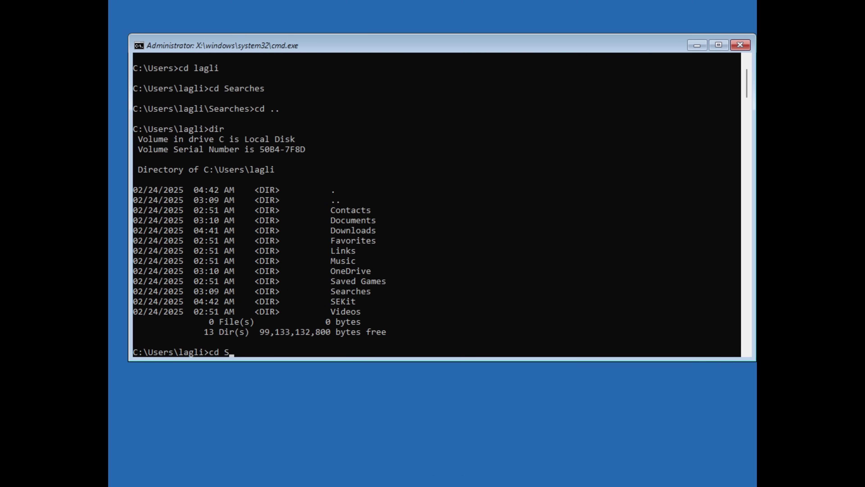
pyautogui.write('EKit')
pyautogui.press('Return')
pyautogui.write('dir')
pyautogui.press('Return')
pyautogui.write('install.bat')
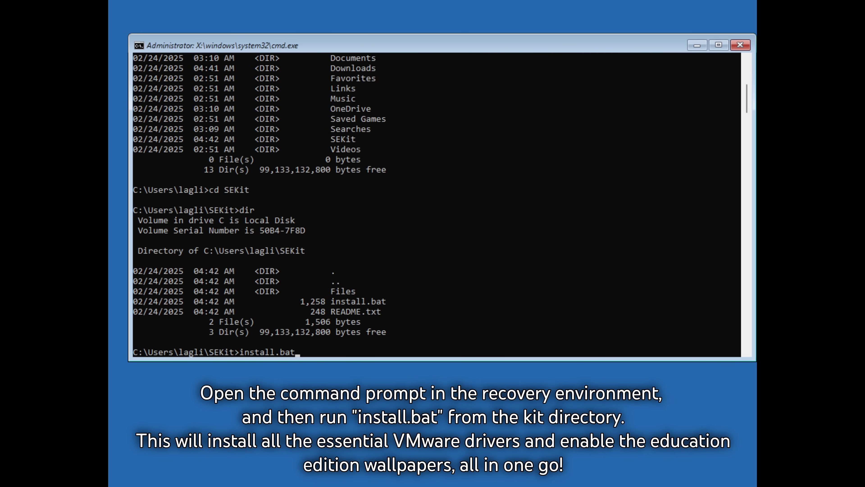
pyautogui.press('Return')
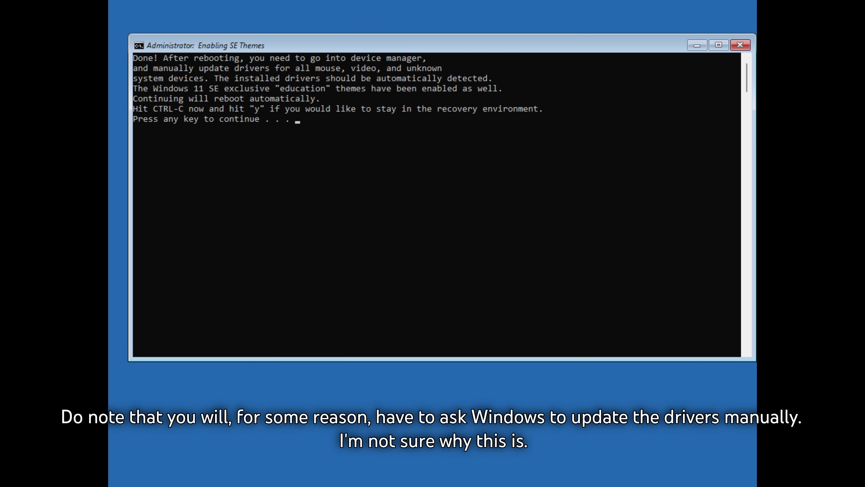
pyautogui.press('Return')
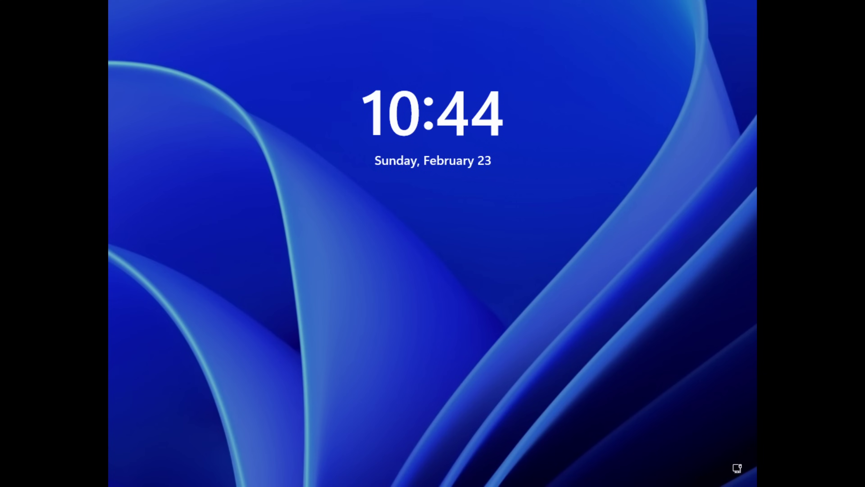
# Sign in with the account PIN and launch Device Manager via devmgmt.msc.
pyautogui.press('Return')
pyautogui.write('****')
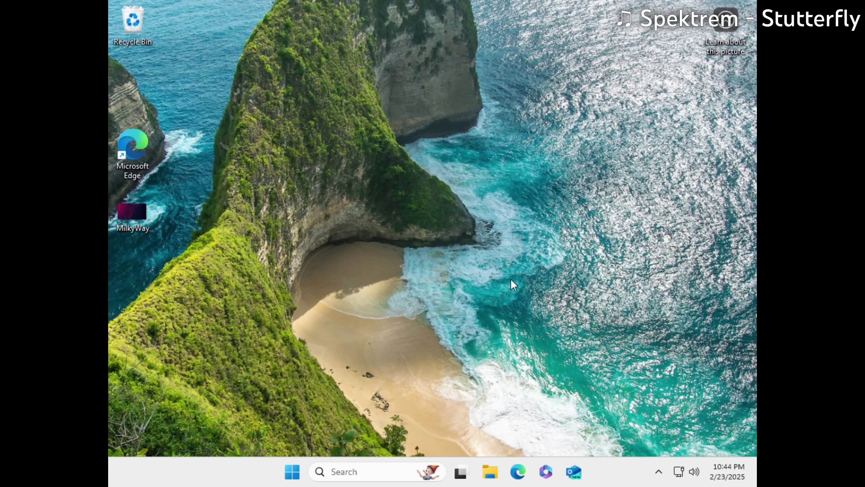
pyautogui.press('super+r')
pyautogui.write('de')
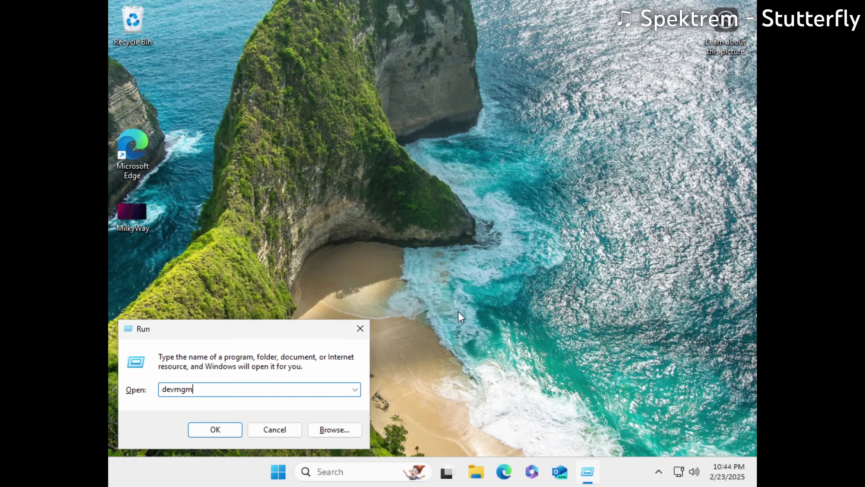
pyautogui.write('vmgmt.msc')
pyautogui.press('Return')
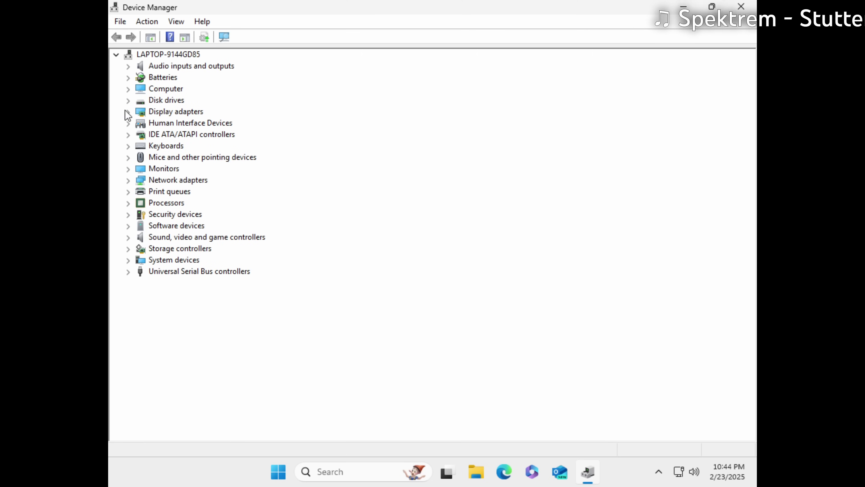
# Update the Microsoft Basic Display Adapter driver automatically to VMware SVGA 3D.
pyautogui.click(128, 111)
pyautogui.rightClick(201, 56)
pyautogui.click(273, 151)
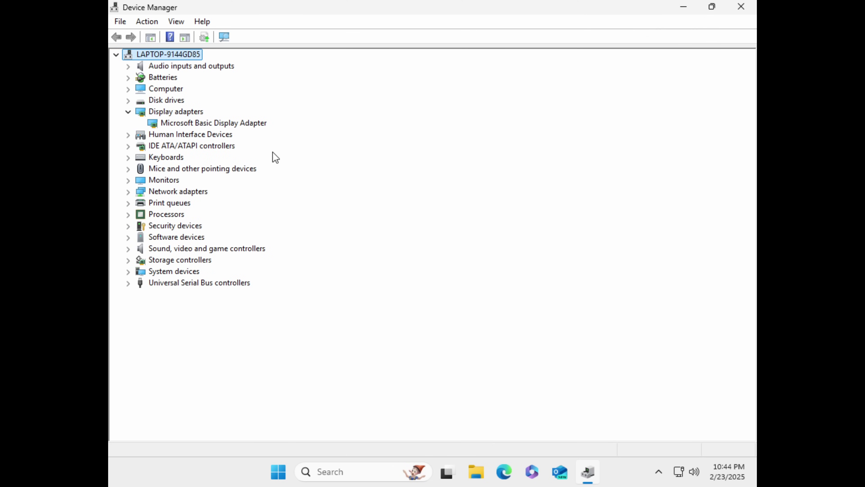
pyautogui.rightClick(208, 124)
pyautogui.click(254, 136)
pyautogui.click(378, 205)
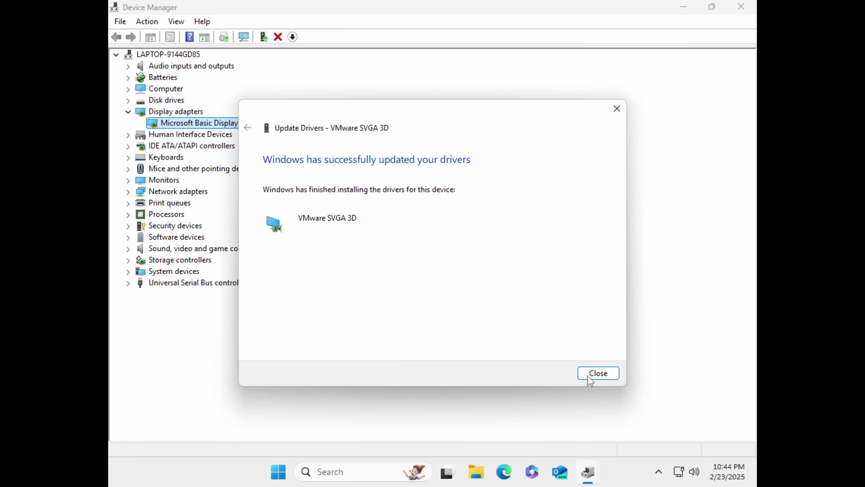
pyautogui.click(589, 374)
# Update the drivers of the HID-compliant and PS/2 mice to VMware pointing devices.
pyautogui.click(128, 168)
pyautogui.rightClick(197, 179)
pyautogui.click(209, 189)
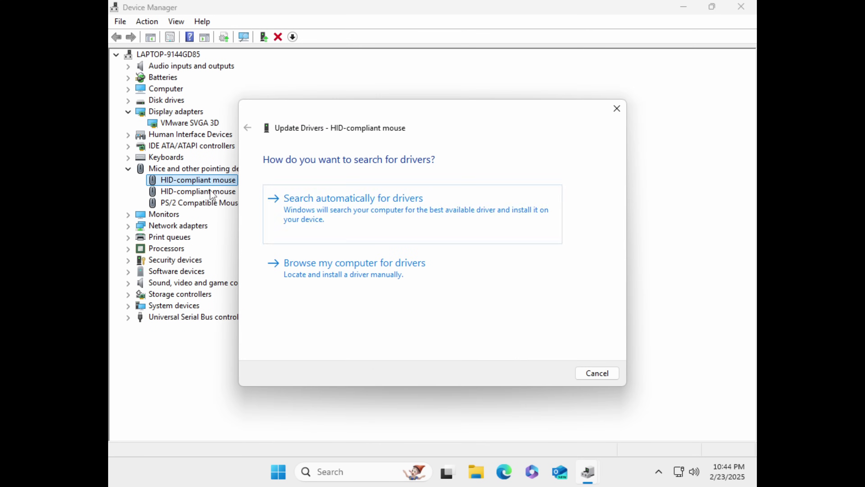
pyautogui.click(282, 199)
pyautogui.click(606, 377)
pyautogui.rightClick(203, 192)
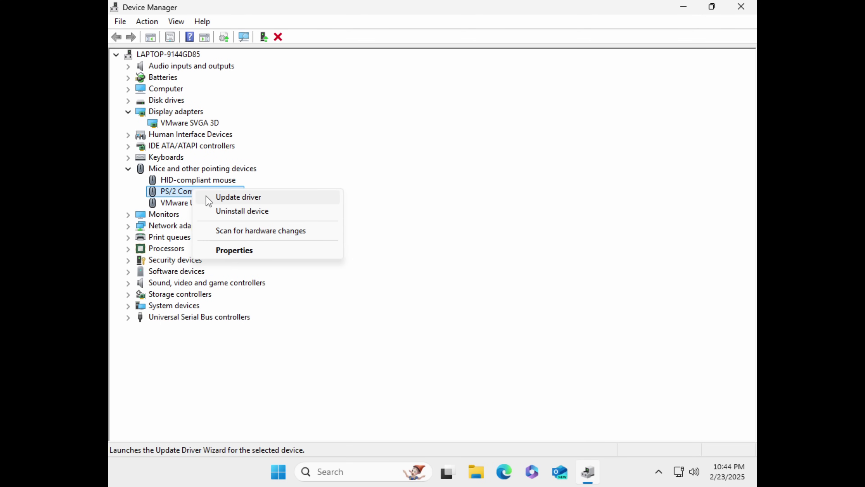
pyautogui.click(207, 197)
pyautogui.click(282, 199)
pyautogui.click(600, 374)
pyautogui.rightClick(178, 179)
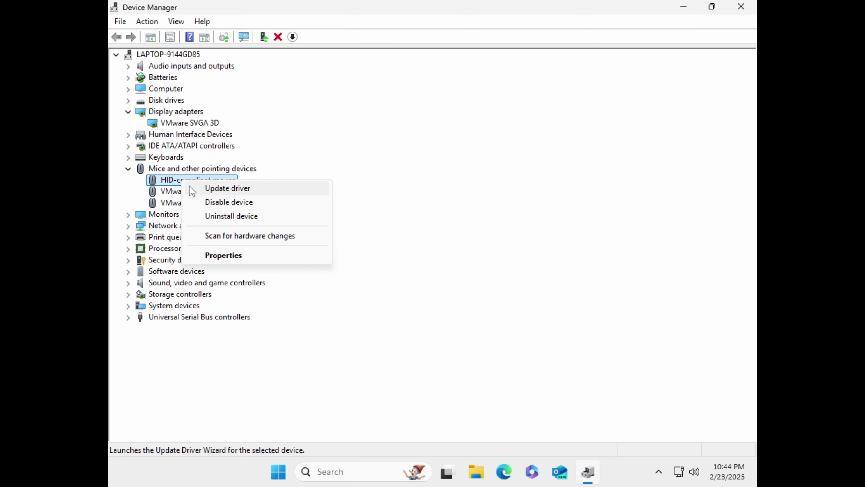
pyautogui.click(207, 187)
pyautogui.click(350, 218)
pyautogui.click(589, 376)
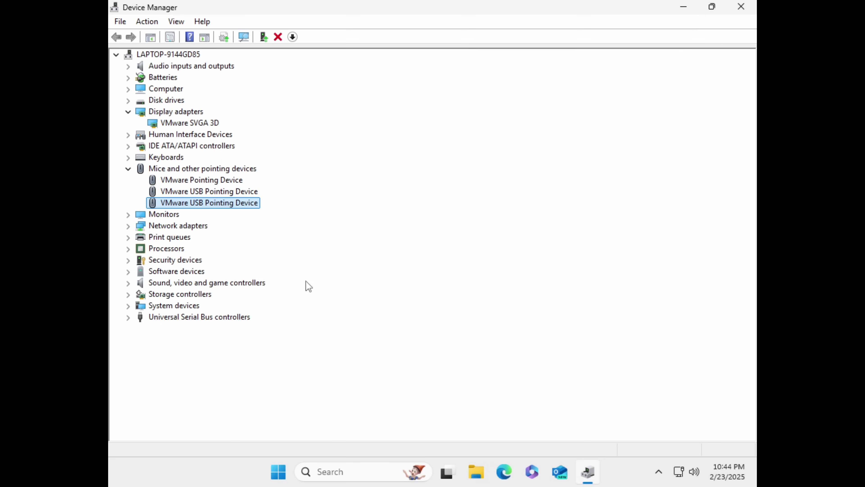
# Check the VMware VMCI Bus Device under System devices and close Device Manager.
pyautogui.click(129, 305)
pyautogui.click(179, 422)
pyautogui.click(741, 7)
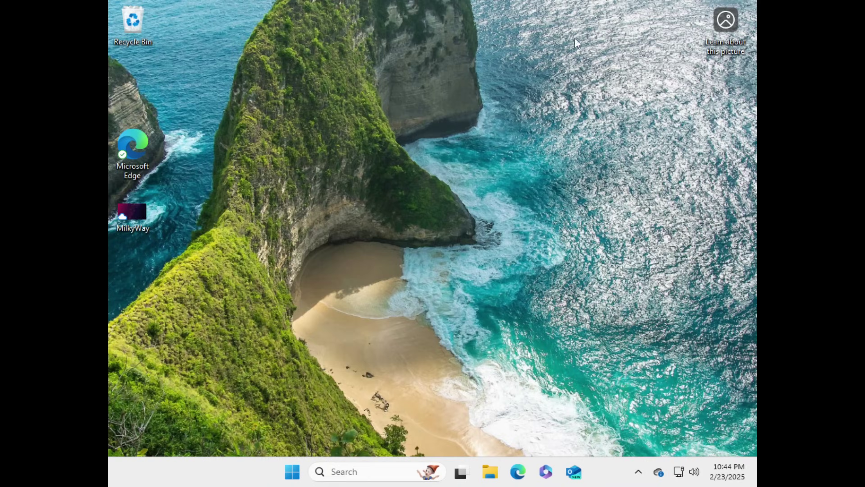
pyautogui.click(292, 472)
# Restart the VM from the Start power menu and sign back in with the PIN.
pyautogui.click(588, 429)
pyautogui.click(579, 402)
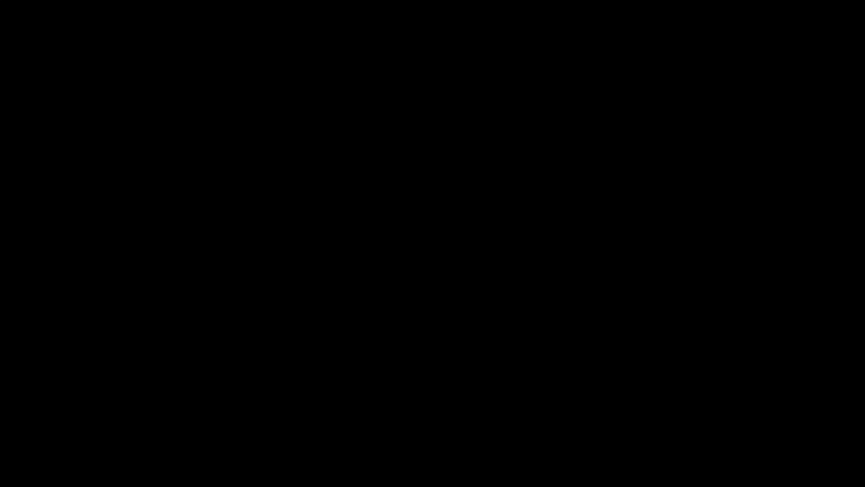
pyautogui.press('Return')
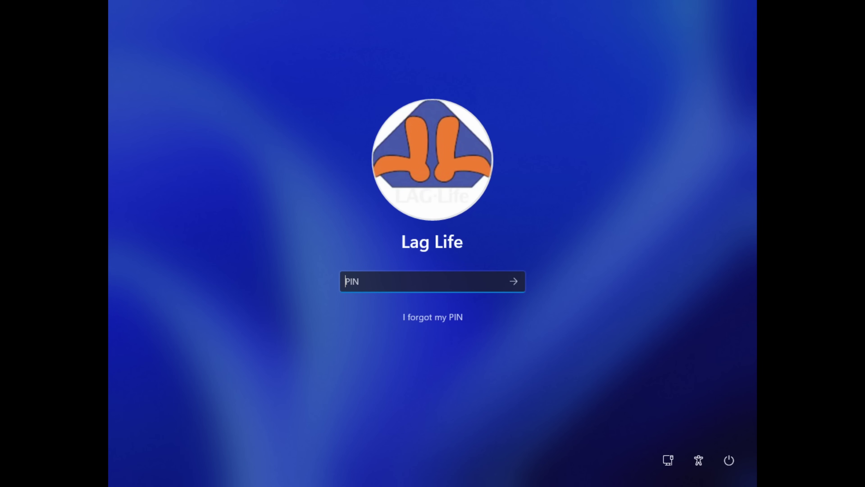
pyautogui.write('****')
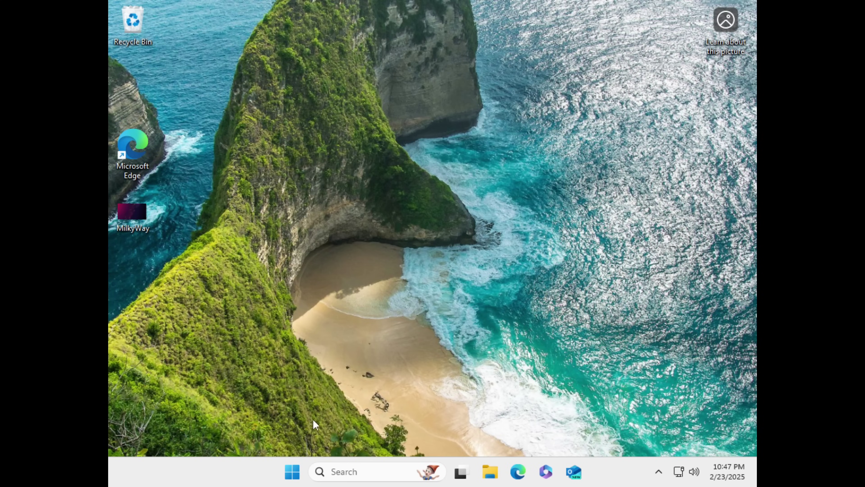
# Browse the Start menu's full app list, then return to the desktop.
pyautogui.click(292, 471)
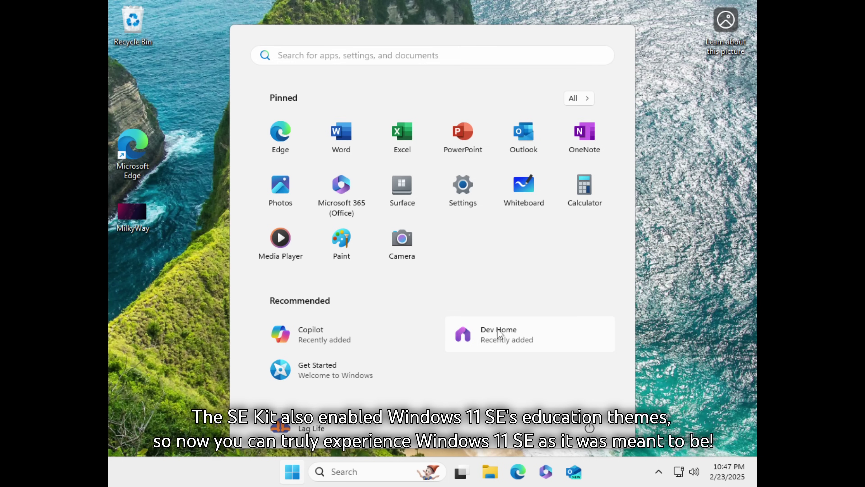
pyautogui.click(574, 97)
pyautogui.scroll(-15, 383, 232)
pyautogui.scroll(15, 381, 230)
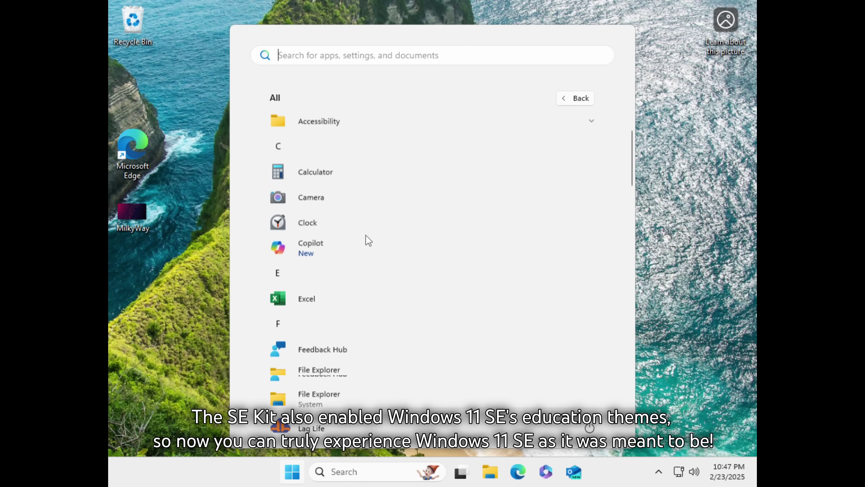
pyautogui.scroll(-1, 431, 194)
pyautogui.press('Escape')
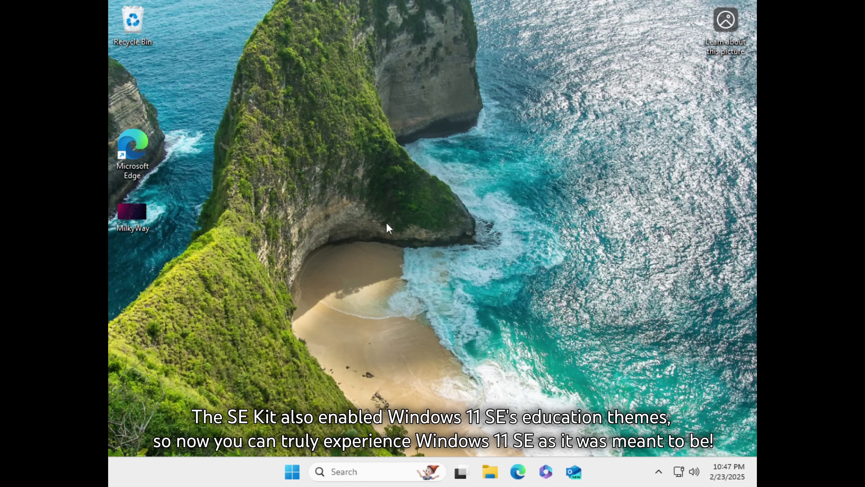
# Open Display settings from the desktop and check the available resolutions.
pyautogui.rightClick(388, 227)
pyautogui.click(390, 235)
pyautogui.click(658, 356)
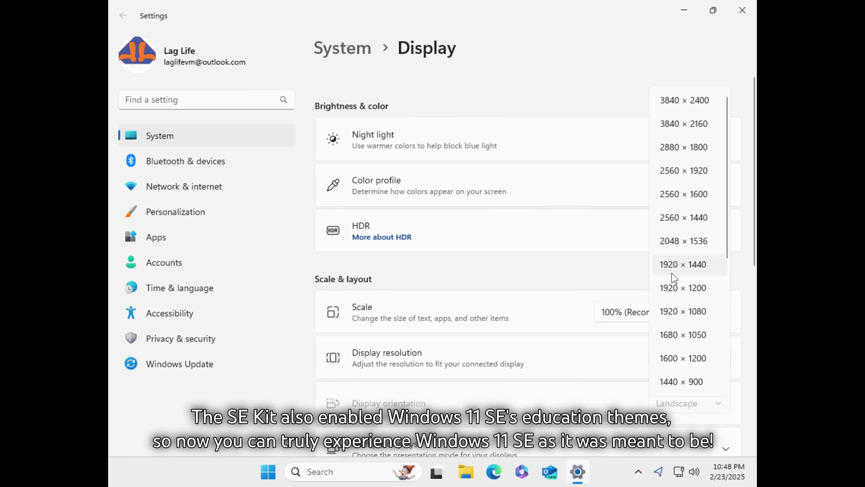
pyautogui.click(684, 124)
# Set VMware View > Autosize > Stretch Guest and turn off Console View.
pyautogui.click(108, 4)
pyautogui.moveTo(204, 79)
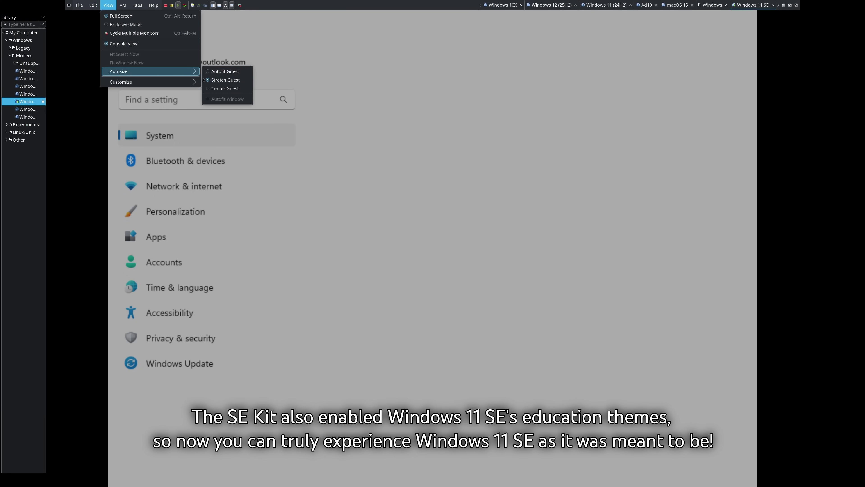
pyautogui.click(224, 70)
pyautogui.click(108, 4)
pyautogui.click(123, 43)
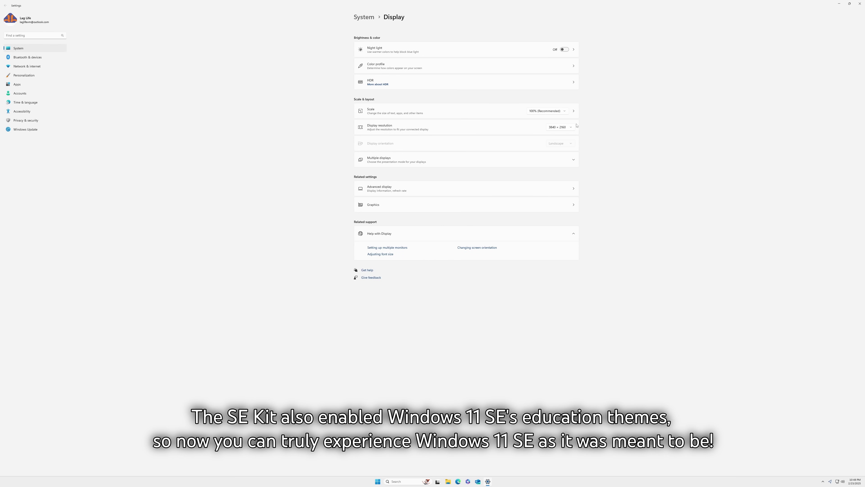
# Raise the display resolution to 3840 × 2160 and close Settings.
pyautogui.click(573, 127)
pyautogui.click(548, 129)
pyautogui.click(859, 4)
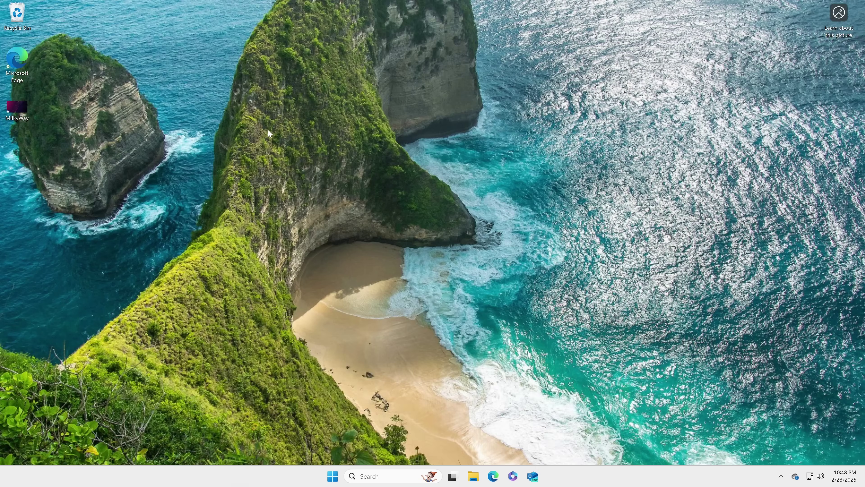
# In Personalization, try the light bloom, red hills, dark hills and space-planets themes.
pyautogui.rightClick(268, 129)
pyautogui.click(314, 223)
pyautogui.press('super+Down')
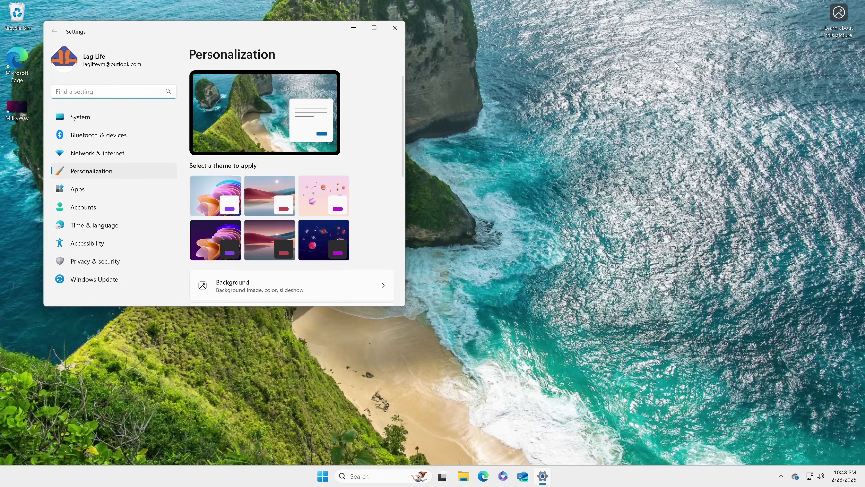
pyautogui.click(205, 198)
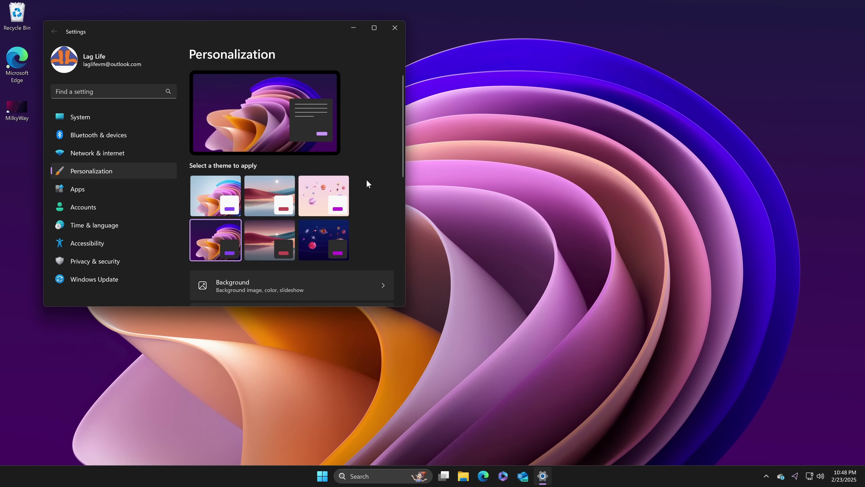
pyautogui.click(279, 196)
pyautogui.click(274, 226)
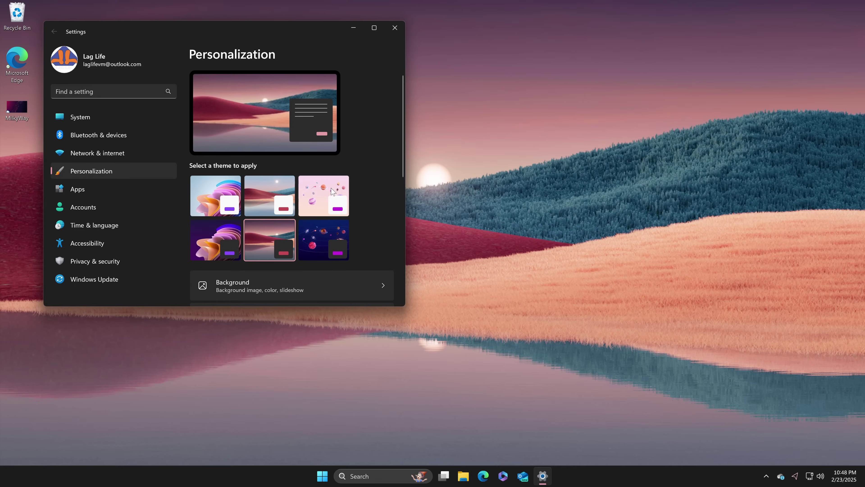
pyautogui.click(323, 235)
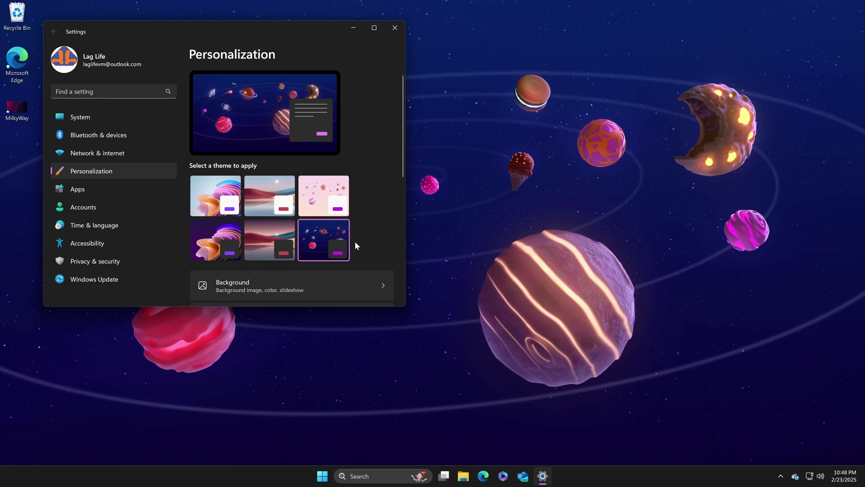
# Apply the dark purple bloom theme and look over the accent colour options.
pyautogui.moveTo(138, 33); pyautogui.dragTo(306, 150)
pyautogui.click(388, 363)
pyautogui.scroll(-5, 540, 282)
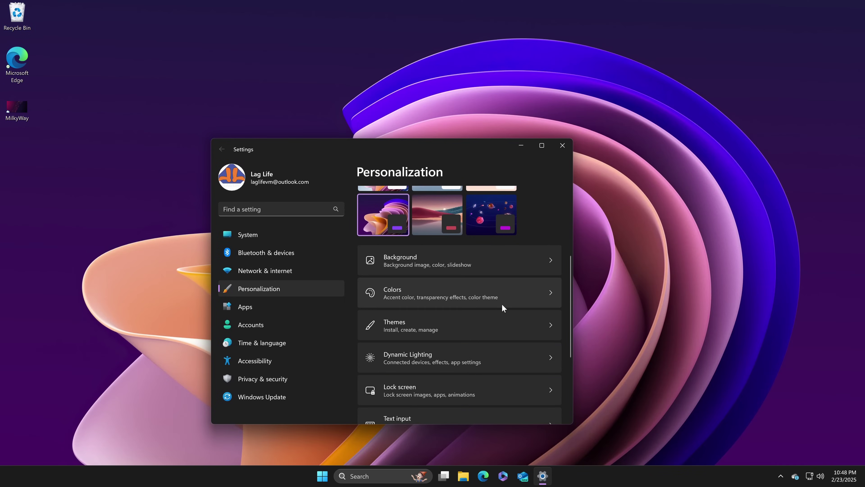
pyautogui.click(501, 301)
pyautogui.click(545, 333)
pyautogui.scroll(-10, 465, 324)
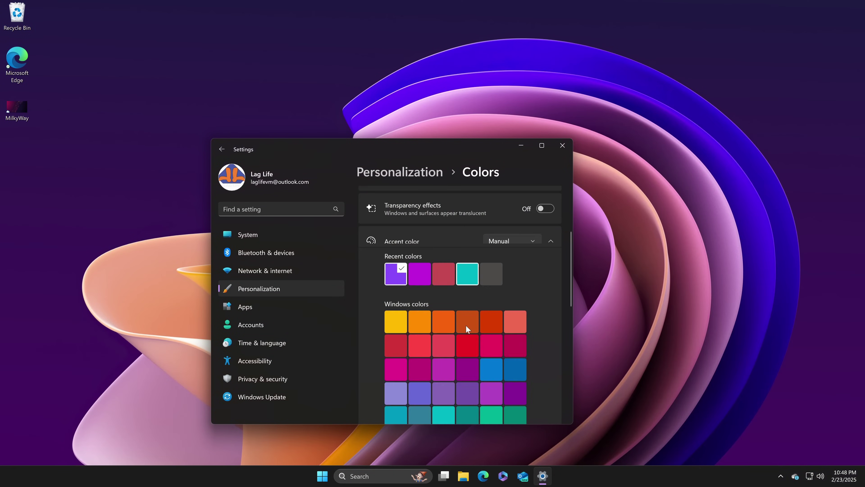
# Return to the Personalization page, scroll through it, and reopen Colors.
pyautogui.hotkey('alt', 'Left')
pyautogui.scroll(-5, 459, 299)
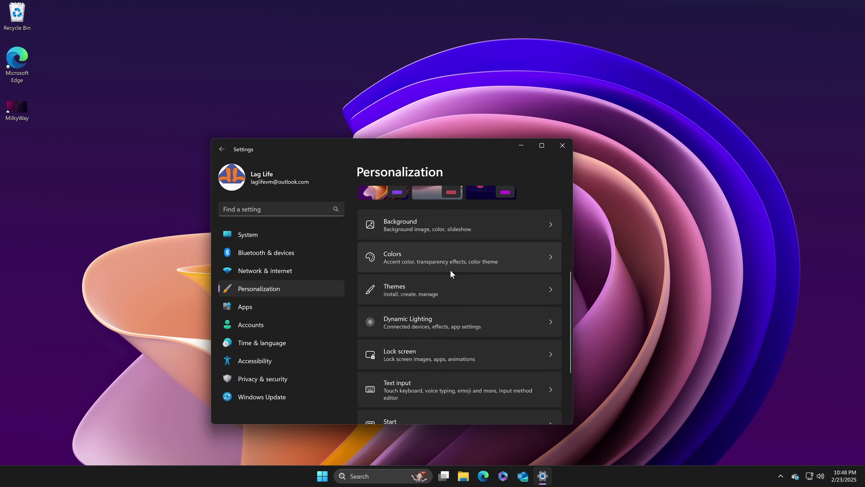
pyautogui.scroll(-3, 458, 308)
pyautogui.scroll(5, 458, 309)
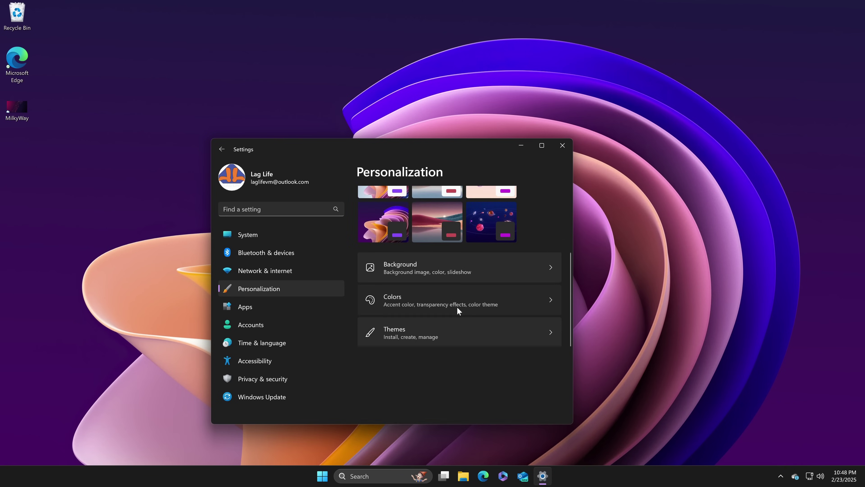
pyautogui.click(457, 307)
# Close Settings, launch Flipgrid from All apps, and move its restored window to the right.
pyautogui.hotkey('alt', 'F4')
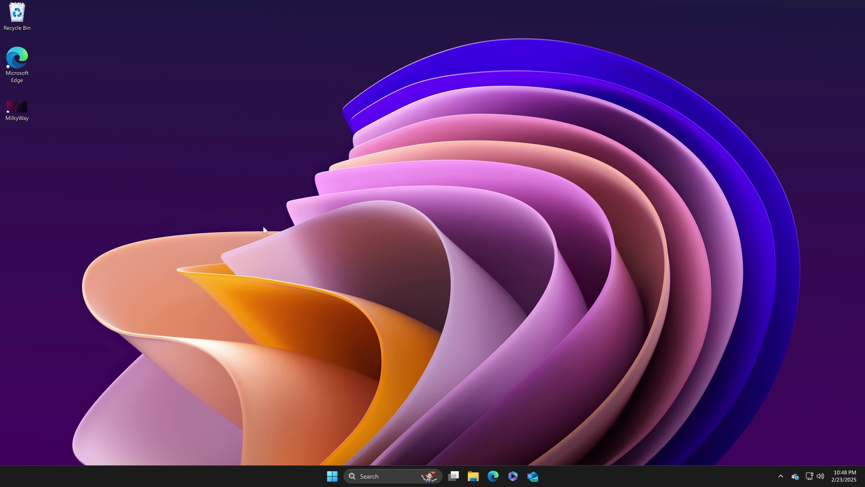
pyautogui.click(332, 476)
pyautogui.click(536, 187)
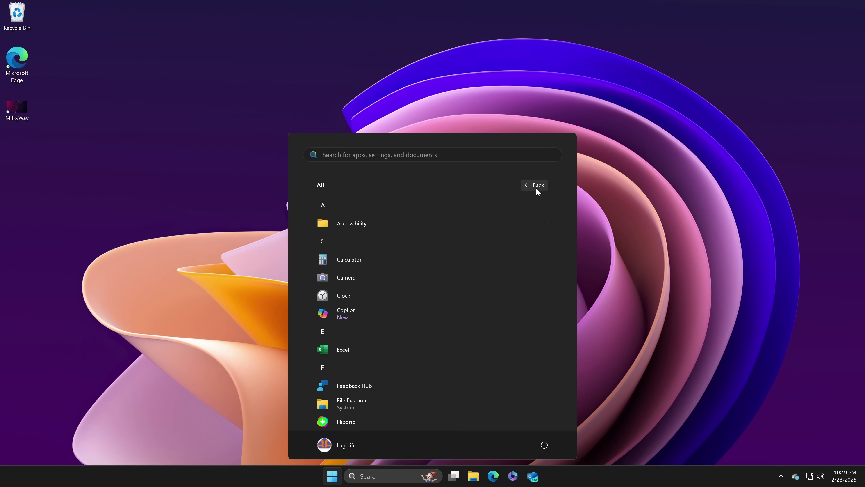
pyautogui.scroll(-3, 405, 296)
pyautogui.click(383, 309)
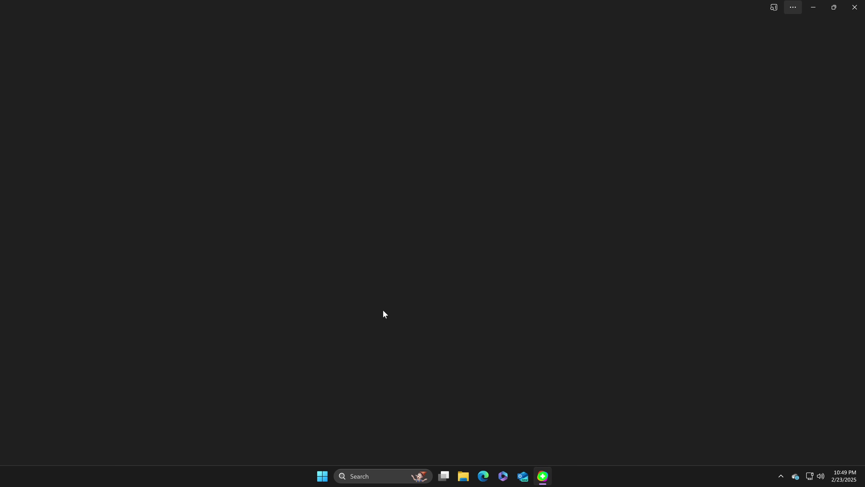
pyautogui.click(834, 7)
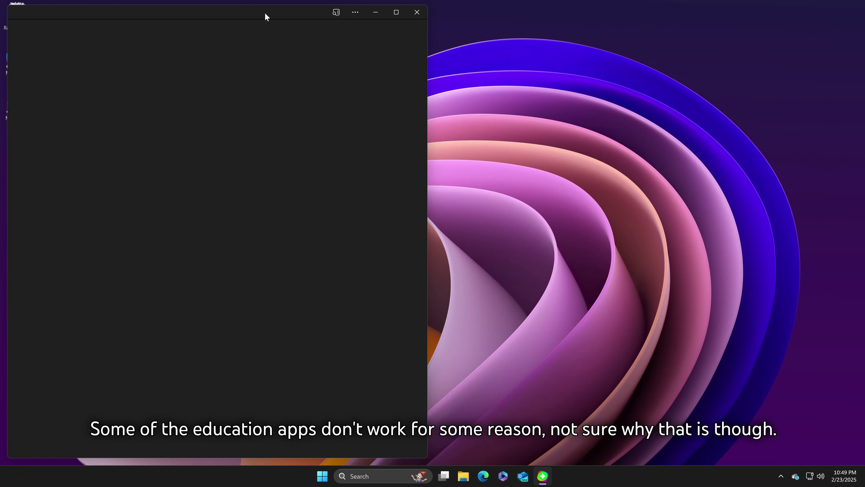
pyautogui.moveTo(267, 17); pyautogui.dragTo(642, 38)
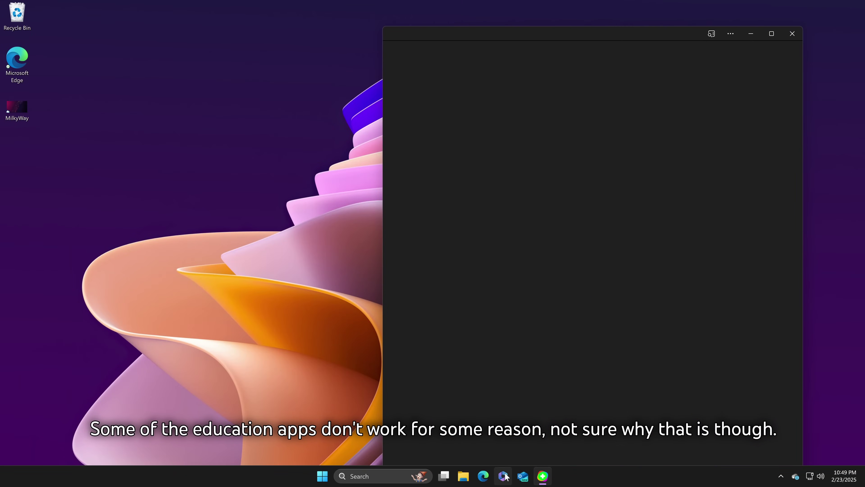
pyautogui.rightClick(256, 143)
# Set the display scale to 300% in Display settings.
pyautogui.click(280, 228)
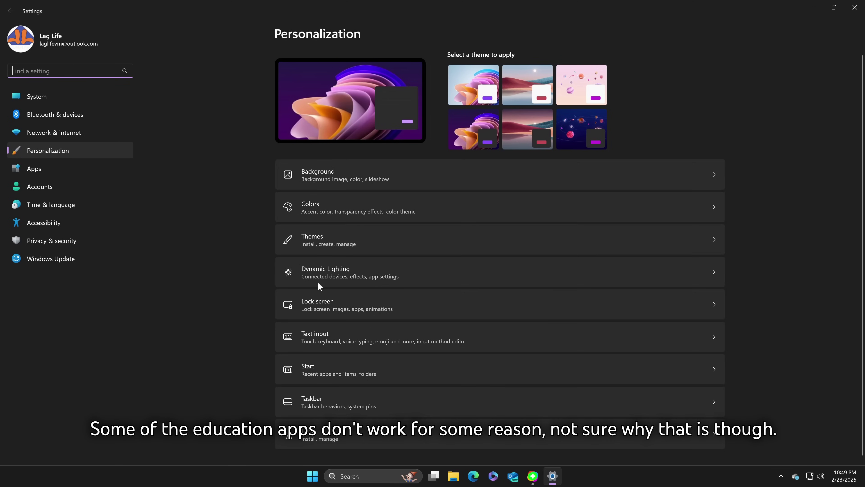
pyautogui.click(855, 7)
pyautogui.rightClick(253, 137)
pyautogui.click(296, 206)
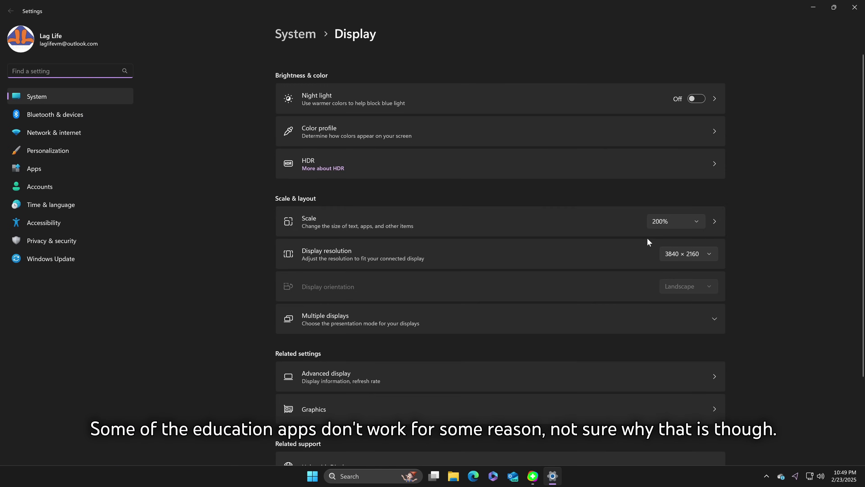
pyautogui.click(657, 223)
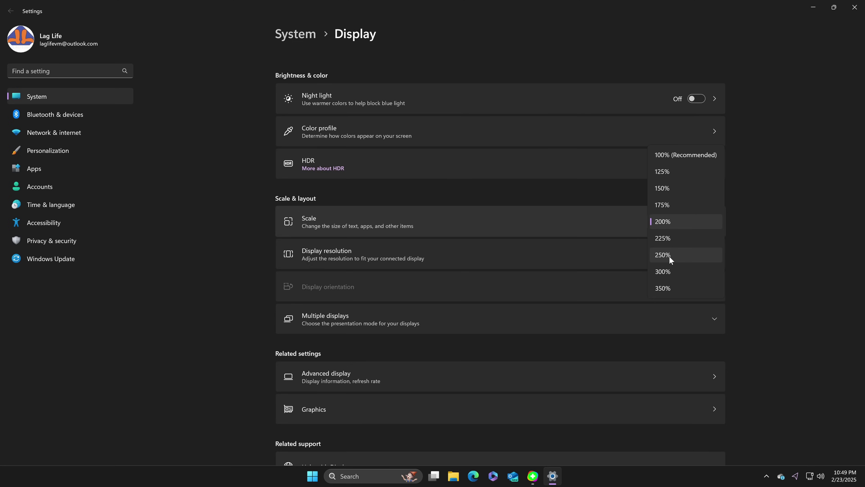
pyautogui.click(668, 271)
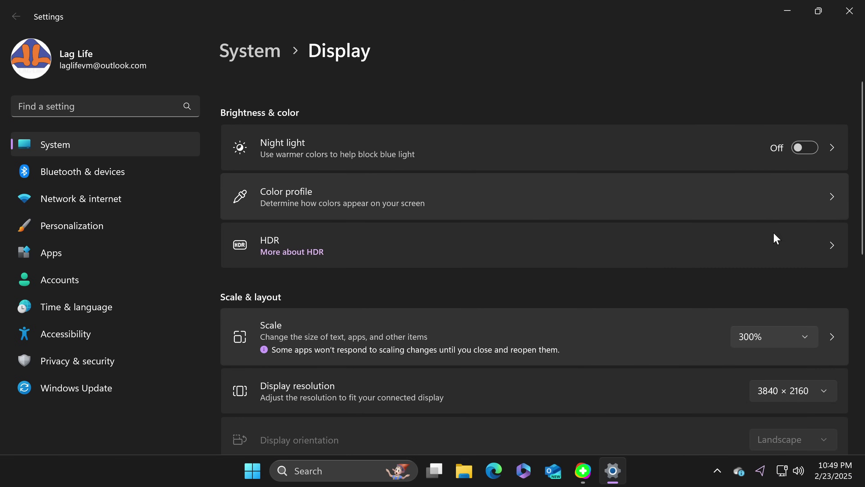
# Close Settings and the Flipgrid page, then reopen Display settings and set scale to 250%.
pyautogui.click(849, 11)
pyautogui.click(843, 11)
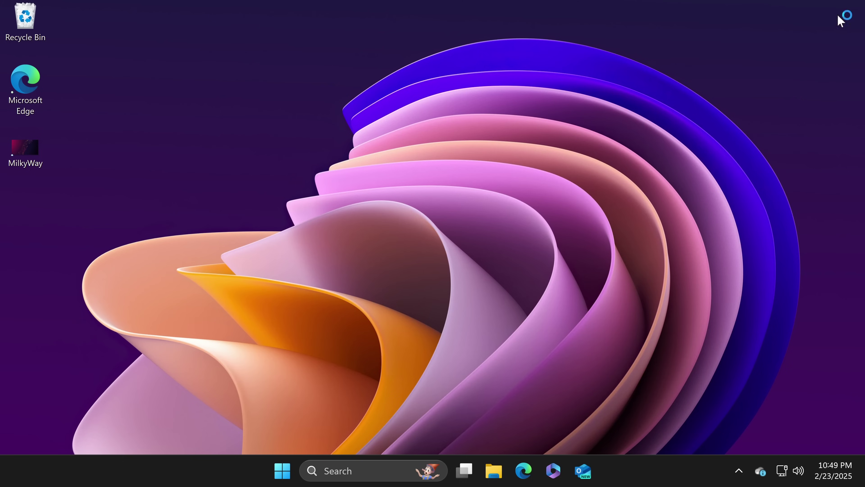
pyautogui.rightClick(533, 68)
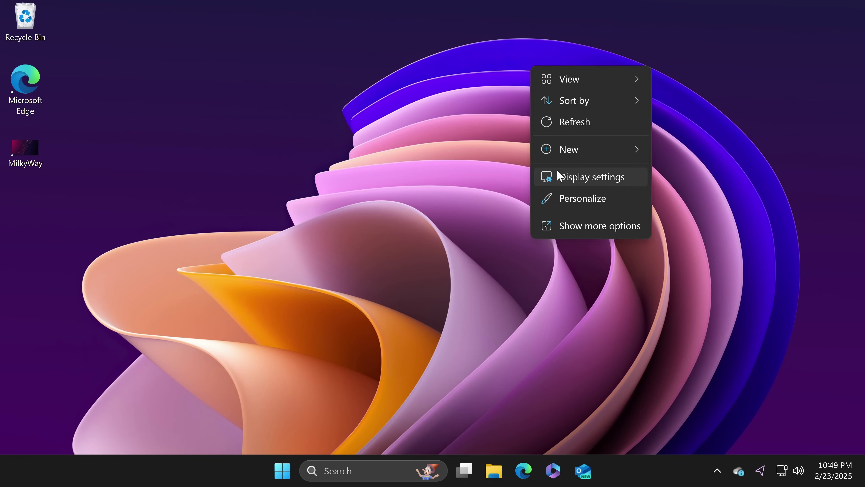
pyautogui.click(558, 174)
pyautogui.scroll(-4, 597, 206)
pyautogui.click(748, 158)
pyautogui.click(760, 209)
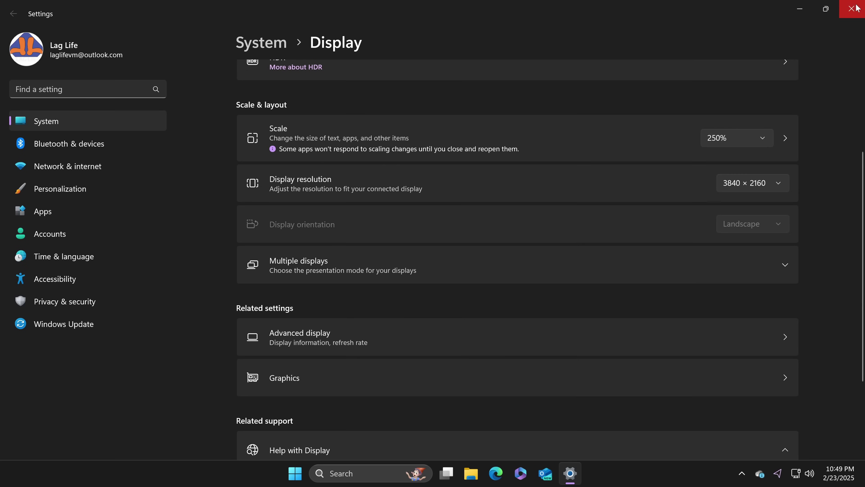
# Close Settings and launch Word from the Start menu's app list.
pyautogui.hotkey('alt', 'F4')
pyautogui.press('super')
pyautogui.click(550, 109)
pyautogui.scroll(-15, 357, 273)
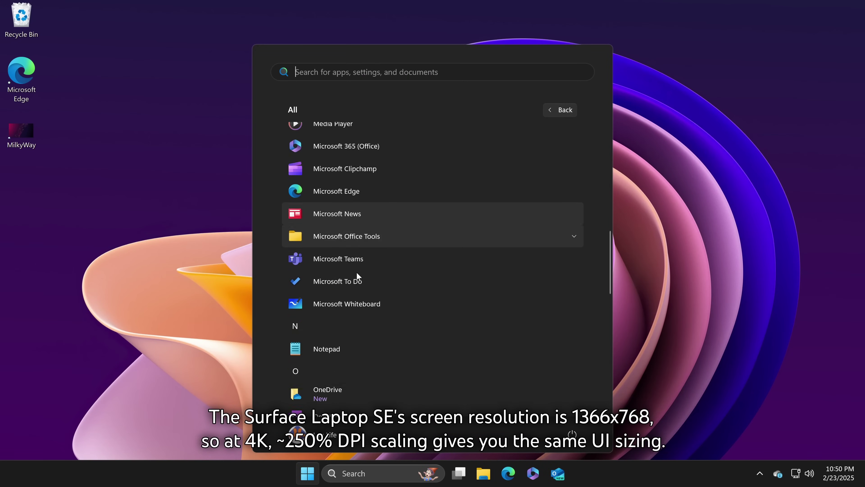
pyautogui.scroll(8, 359, 277)
pyautogui.scroll(-8, 359, 283)
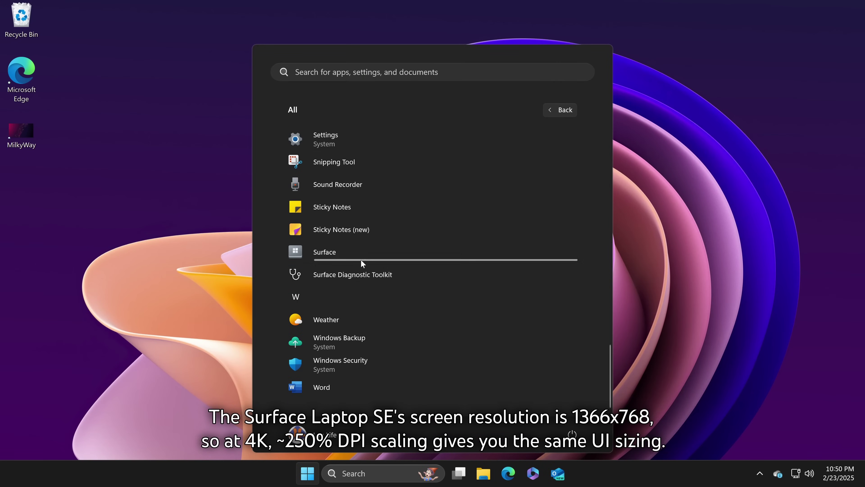
pyautogui.scroll(6, 361, 260)
pyautogui.scroll(4, 361, 277)
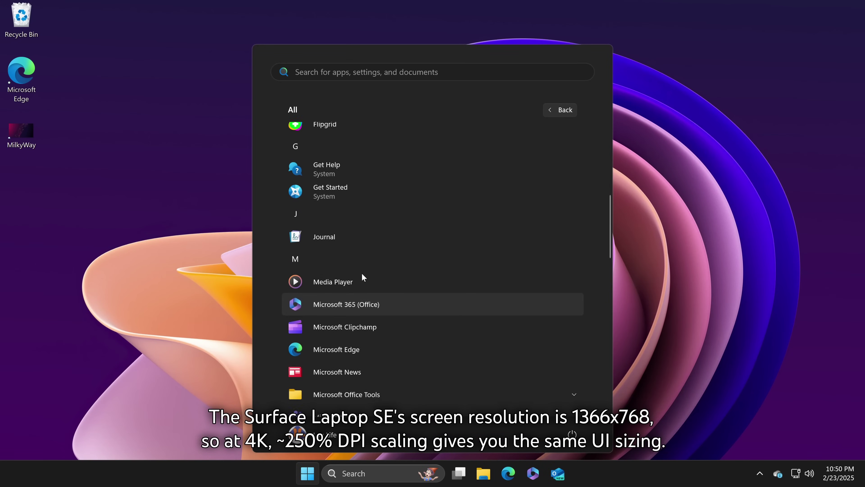
pyautogui.scroll(-9, 362, 276)
pyautogui.click(339, 379)
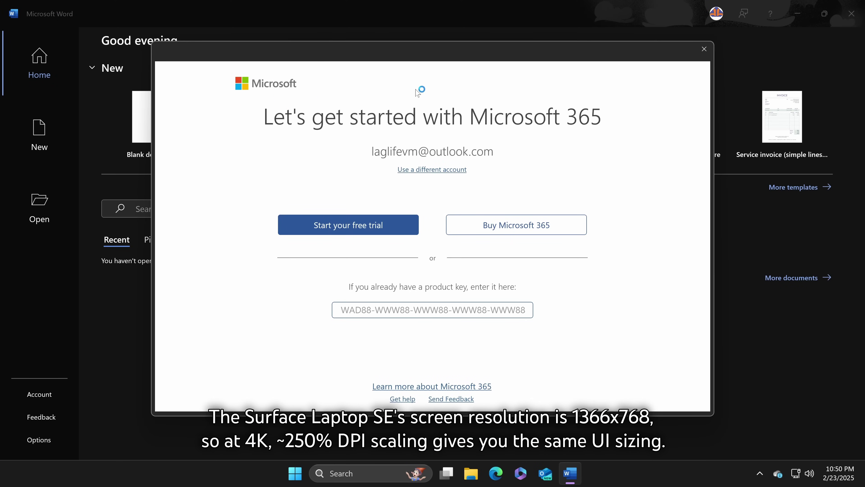
# Dismiss the privacy notice and Microsoft 365 trial prompt, then close Word without signing in.
pyautogui.click(501, 258)
pyautogui.click(704, 49)
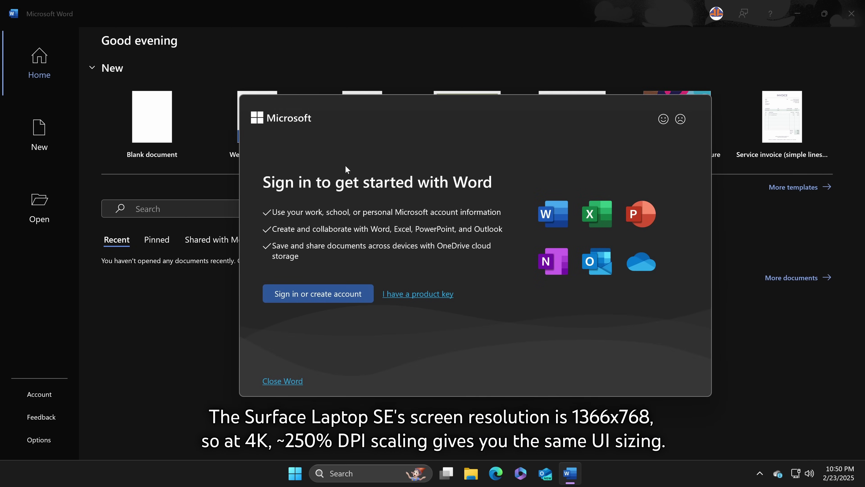
pyautogui.click(289, 380)
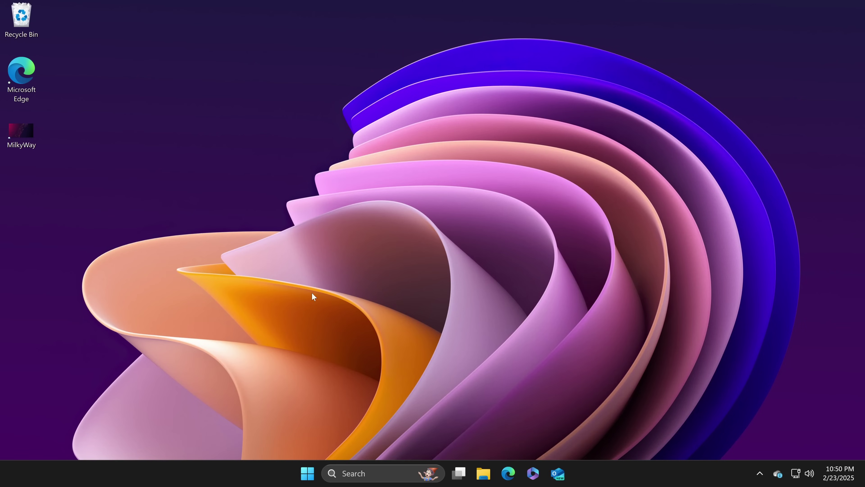
# Set the display resolution to 1366 × 768 and keep the change.
pyautogui.click(302, 477)
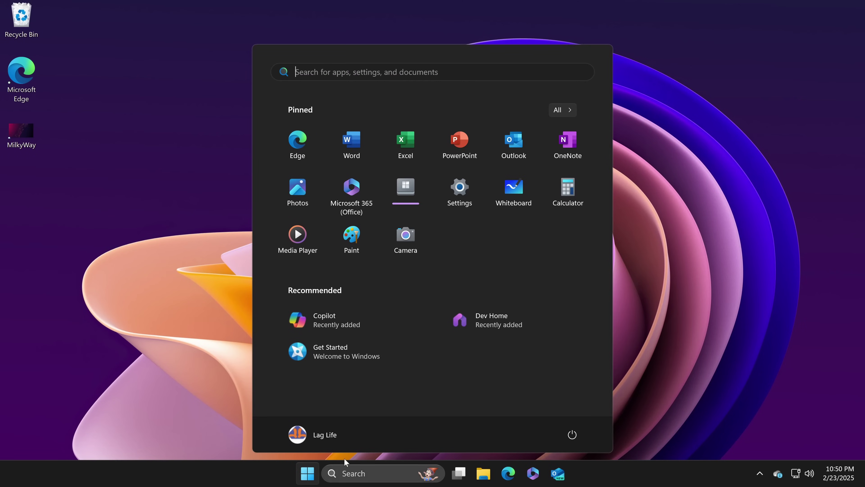
pyautogui.click(570, 110)
pyautogui.scroll(-5, 395, 267)
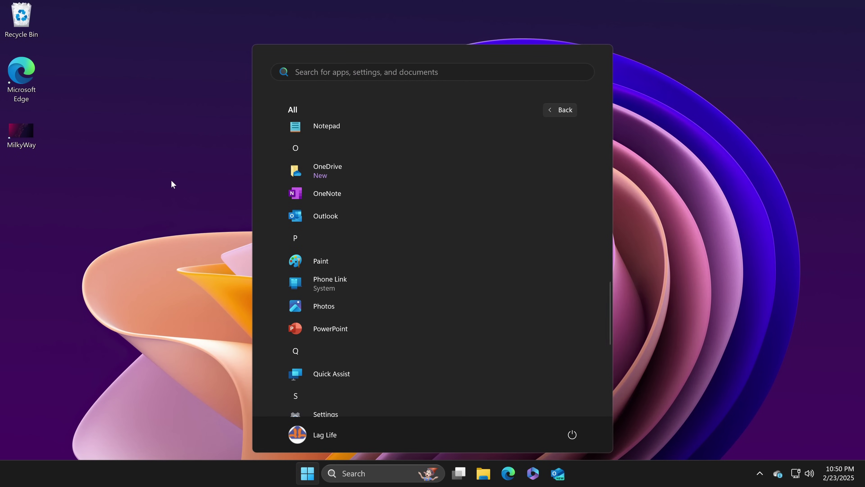
pyautogui.rightClick(174, 184)
pyautogui.click(212, 276)
pyautogui.click(732, 318)
pyautogui.scroll(-4, 732, 318)
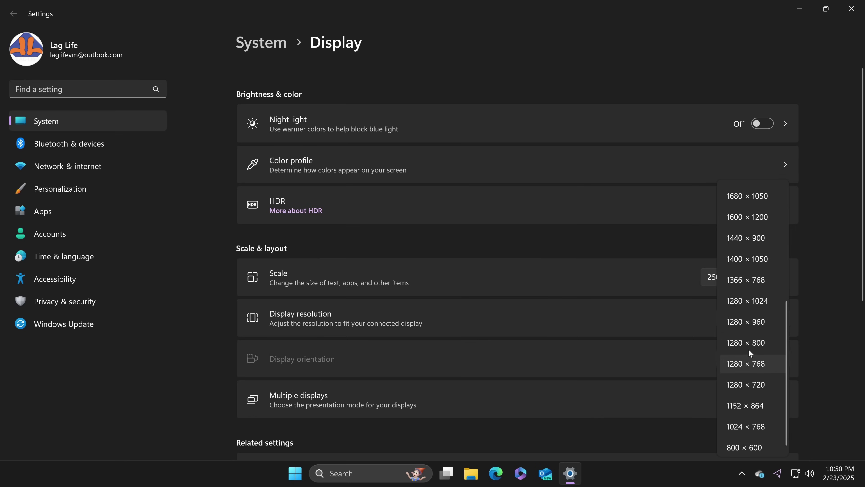
pyautogui.click(749, 287)
pyautogui.click(456, 251)
# Pick a different display scaling level and close Display settings.
pyautogui.click(547, 298)
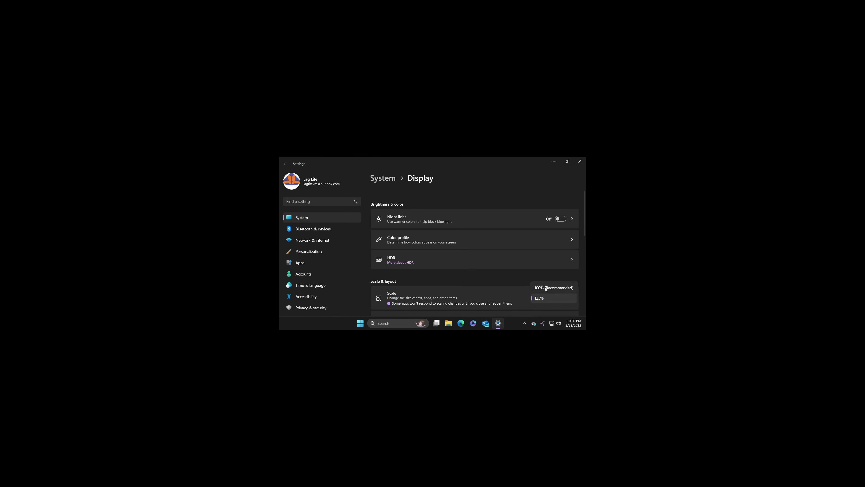
pyautogui.click(548, 287)
pyautogui.click(579, 160)
# Set VMware View > Autosize to stretch the guest display across the screen.
pyautogui.moveTo(151, 11)
pyautogui.click(108, 4)
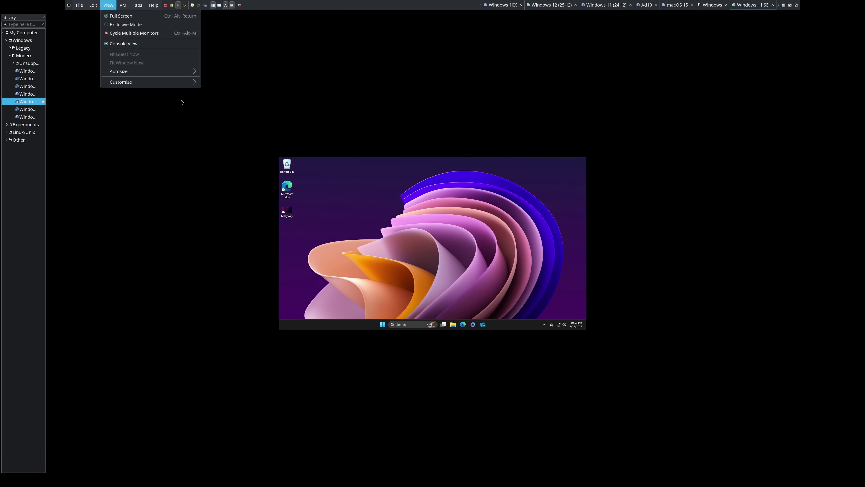
pyautogui.moveTo(150, 72)
pyautogui.click(226, 79)
# Sign out of Windows and sign back in with the account PIN.
pyautogui.click(292, 472)
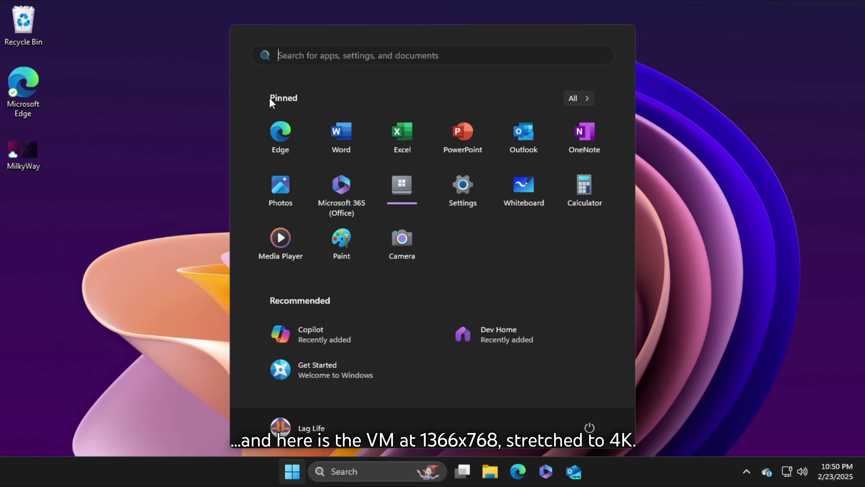
pyautogui.click(585, 99)
pyautogui.scroll(-5, 483, 184)
pyautogui.scroll(-5, 482, 185)
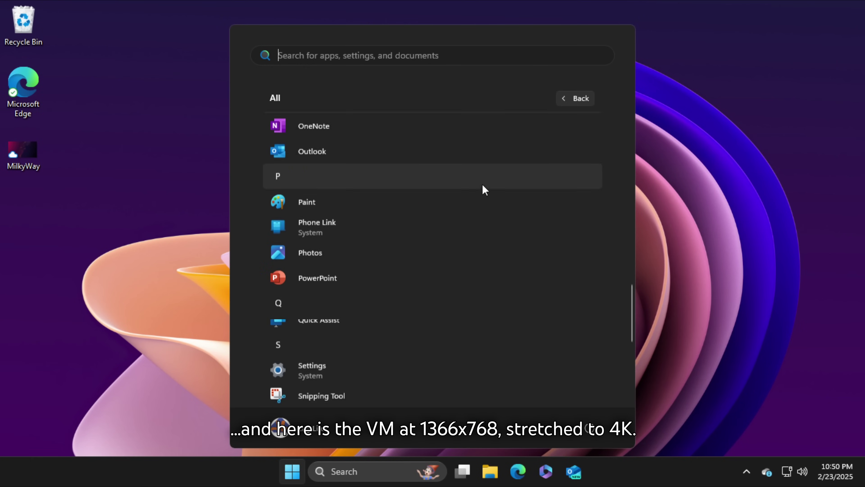
pyautogui.scroll(10, 477, 198)
pyautogui.click(310, 435)
pyautogui.click(303, 396)
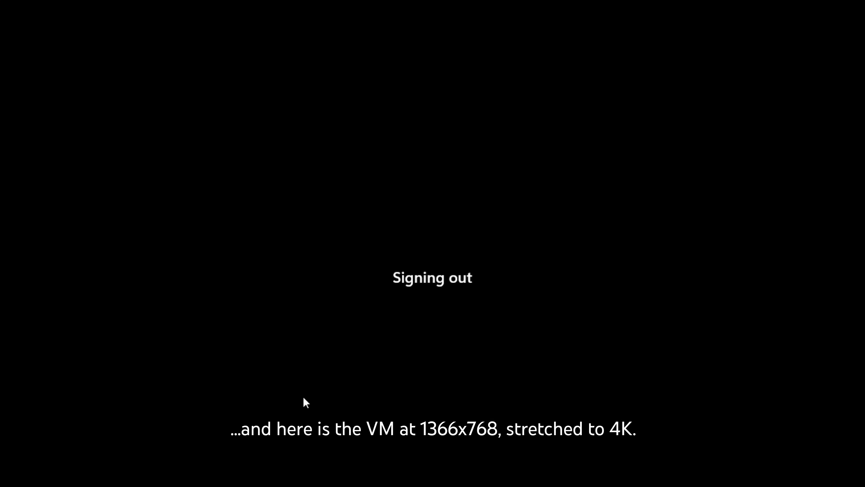
pyautogui.write('1234')
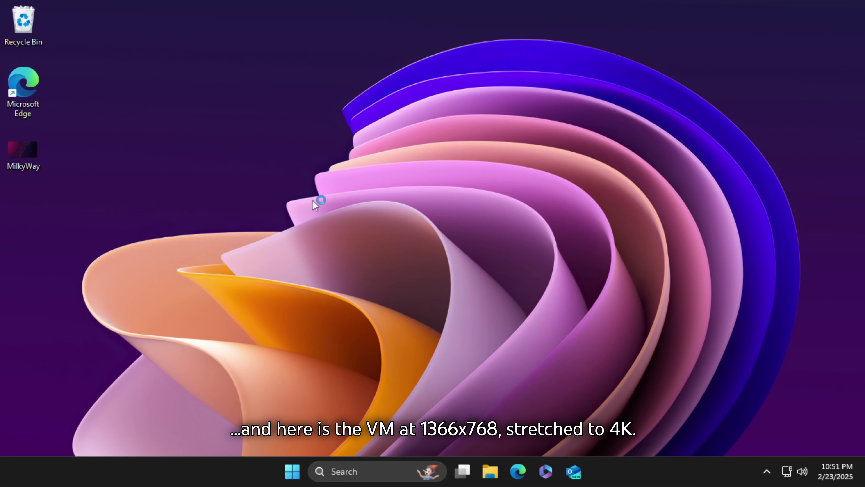
# Clear all notifications from the notification panel and close it.
pyautogui.moveTo(422, 133); pyautogui.dragTo(259, 104)
pyautogui.click(824, 475)
pyautogui.click(794, 477)
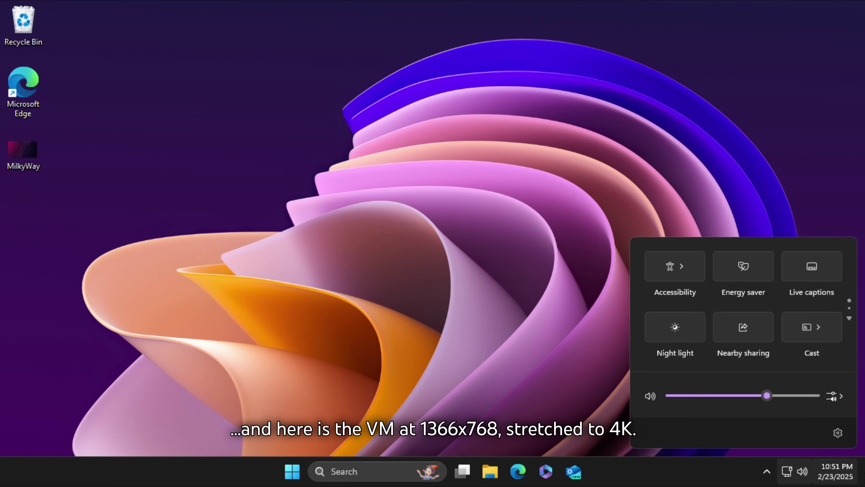
pyautogui.click(828, 464)
pyautogui.click(811, 26)
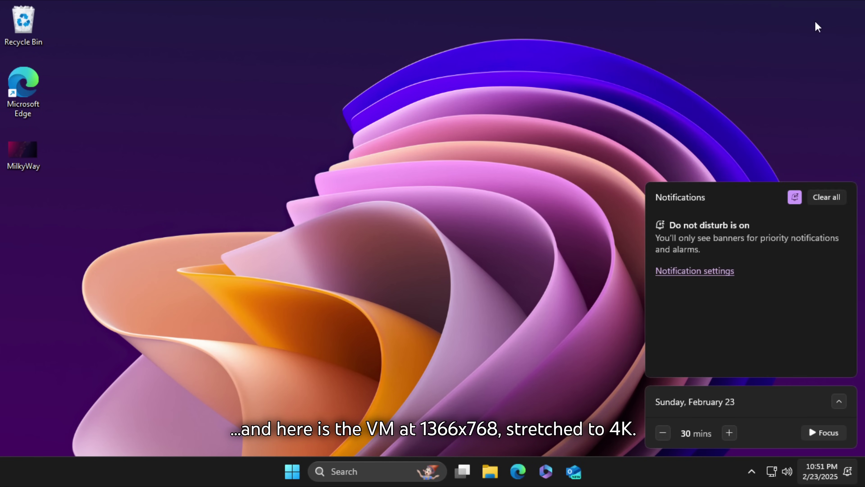
pyautogui.click(634, 242)
# Launch Microsoft Edge, open About Microsoft Edge to check for updates, then close Edge.
pyautogui.click(302, 463)
pyautogui.click(303, 464)
pyautogui.doubleClick(23, 85)
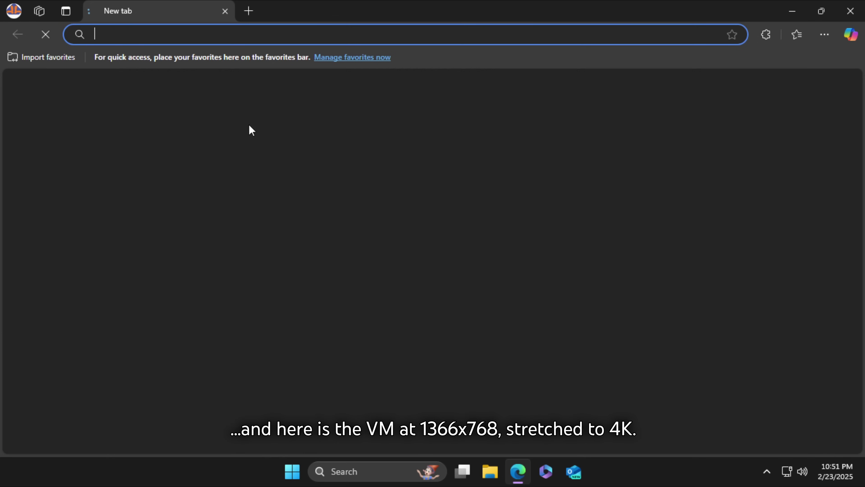
pyautogui.click(824, 34)
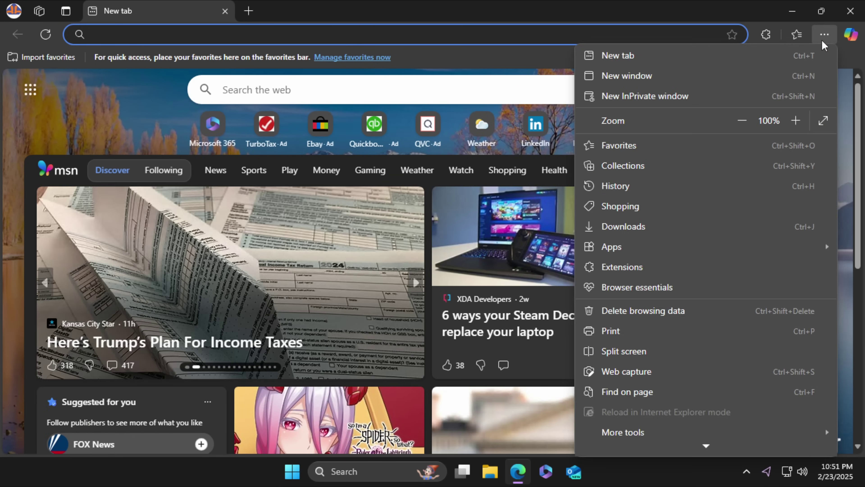
pyautogui.scroll(-3, 681, 307)
pyautogui.moveTo(656, 420)
pyautogui.click(467, 442)
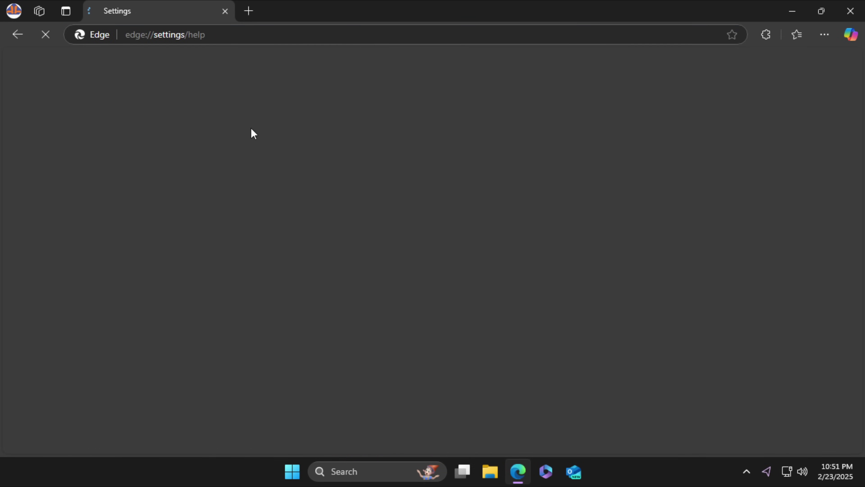
pyautogui.click(850, 10)
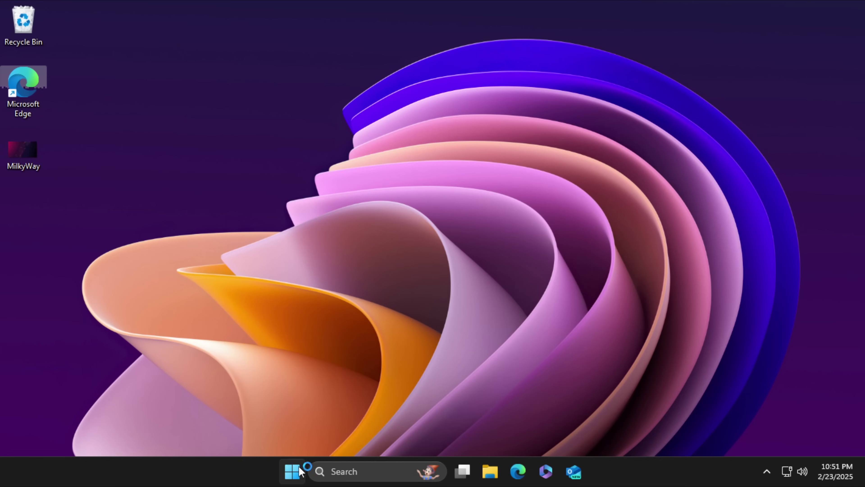
# Open Windows Update in Settings and retry the failed Windows Security platform update.
pyautogui.click(292, 471)
pyautogui.click(459, 188)
pyautogui.click(95, 366)
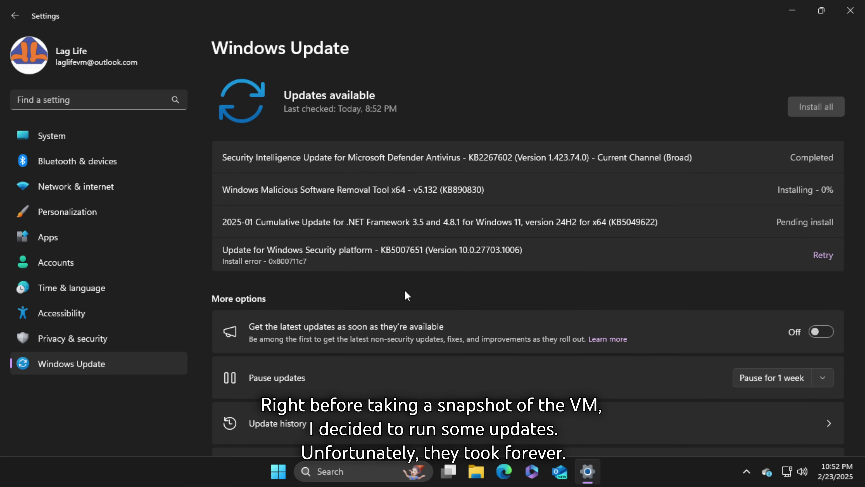
pyautogui.click(822, 255)
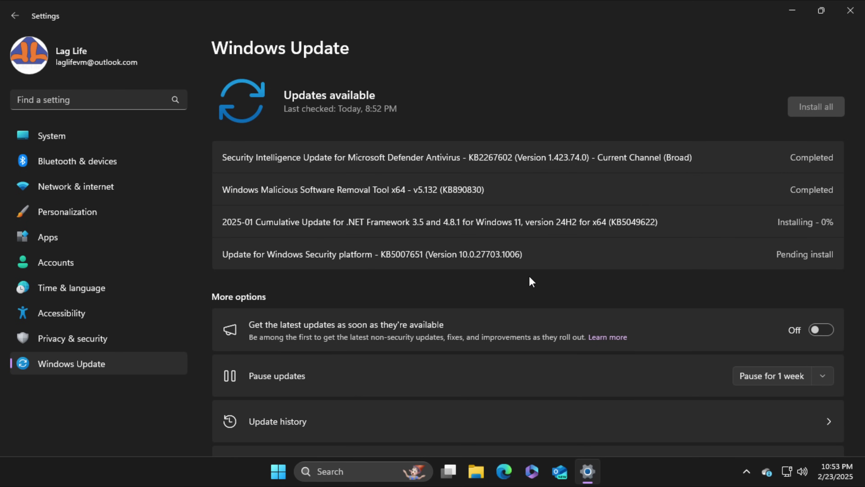
# Search Settings for 'activati' and view the activation state showing a digital license.
pyautogui.scroll(-2, 483, 245)
pyautogui.click(136, 136)
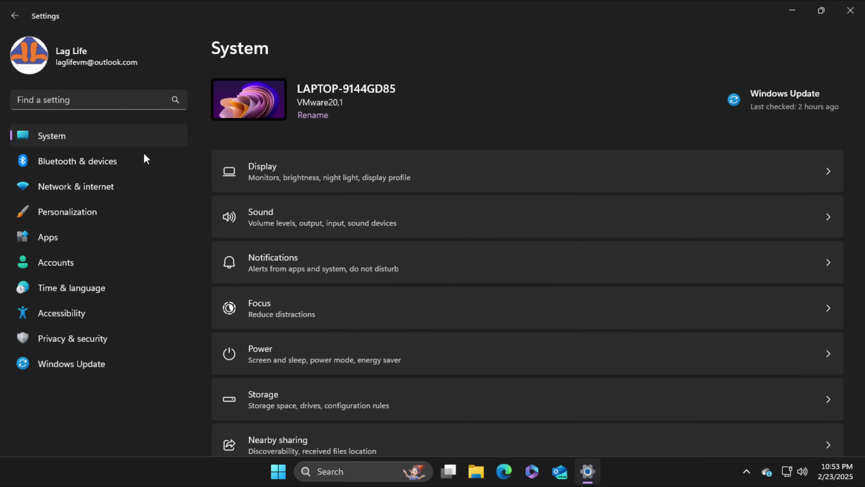
pyautogui.scroll(-10, 298, 300)
pyautogui.click(112, 102)
pyautogui.write('activati')
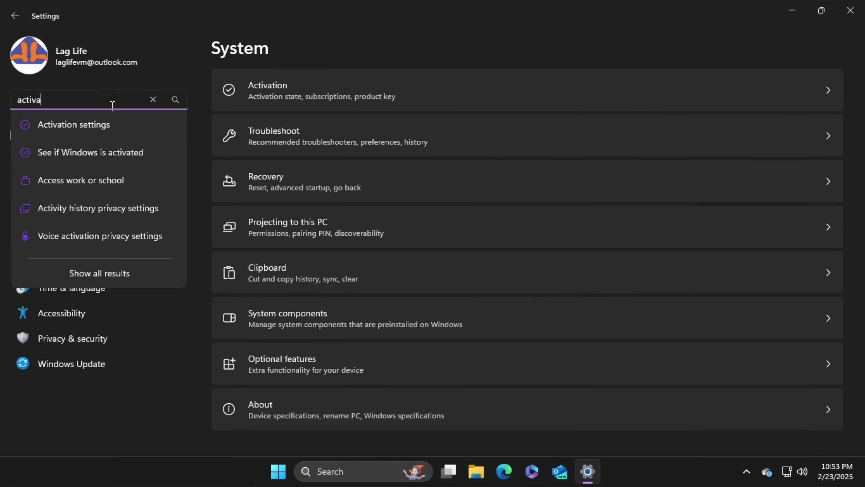
pyautogui.click(92, 155)
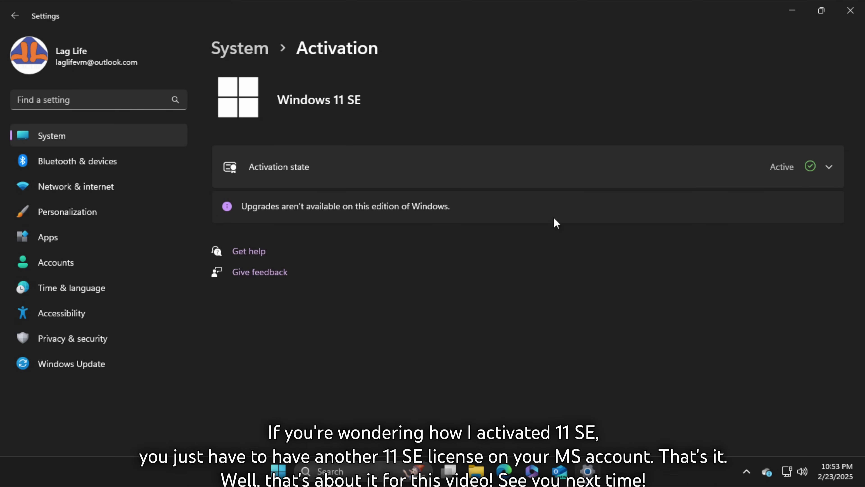
pyautogui.click(759, 172)
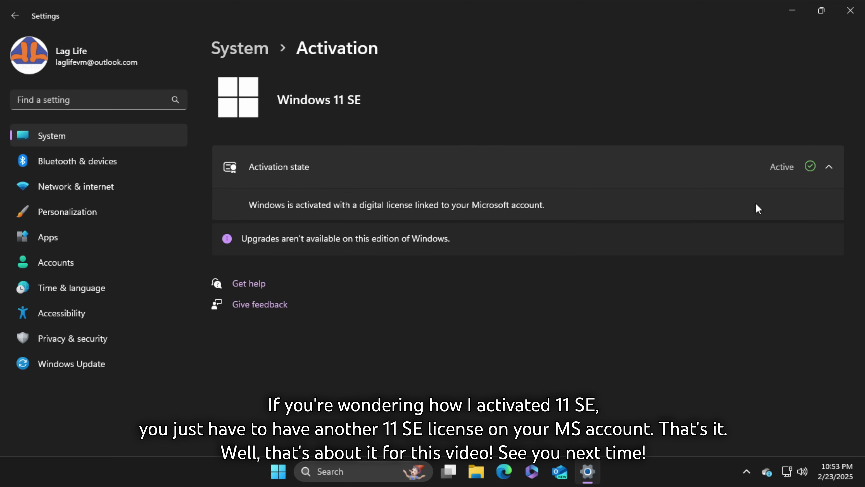
pyautogui.click(323, 179)
pyautogui.click(225, 167)
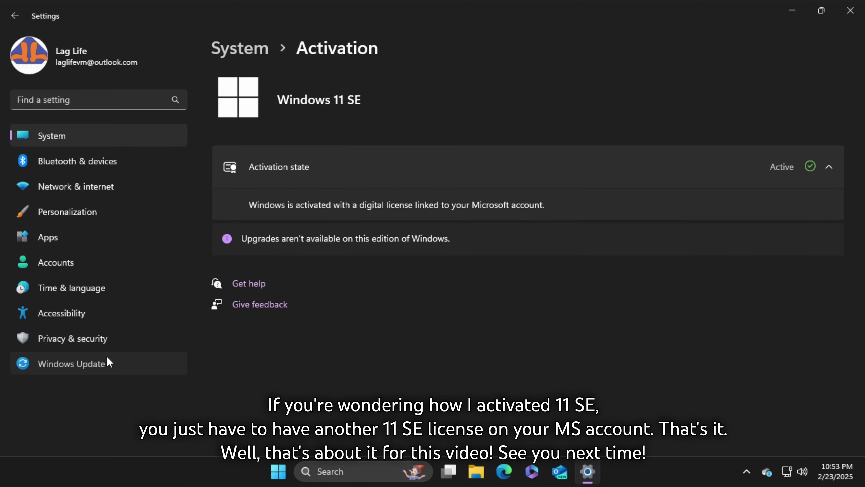
# Close Settings and shut down the virtual machine from the Start menu.
pyautogui.click(107, 361)
pyautogui.click(850, 11)
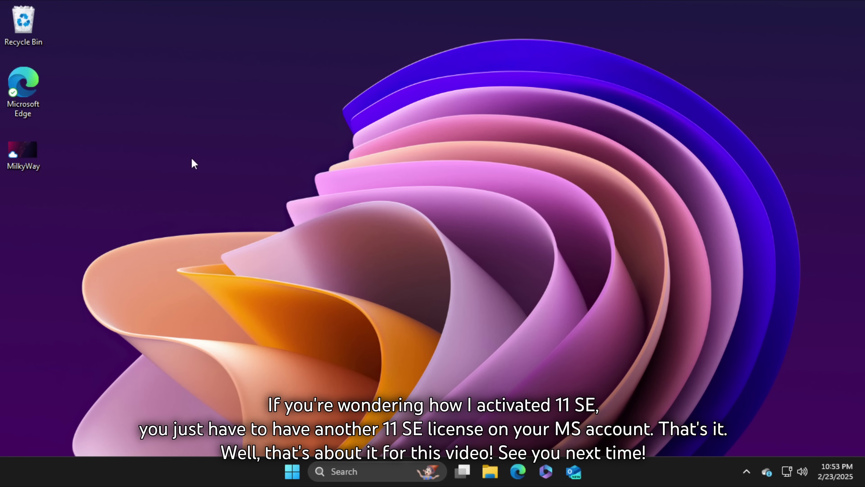
pyautogui.click(291, 472)
pyautogui.click(590, 422)
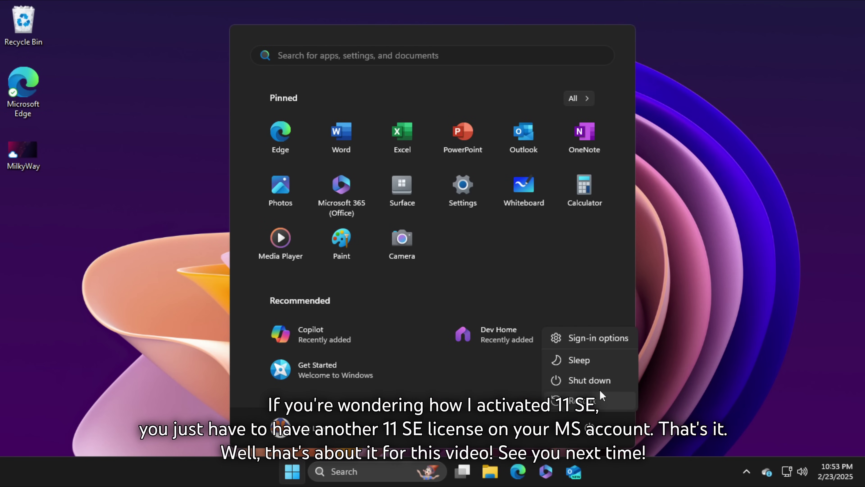
pyautogui.click(595, 382)
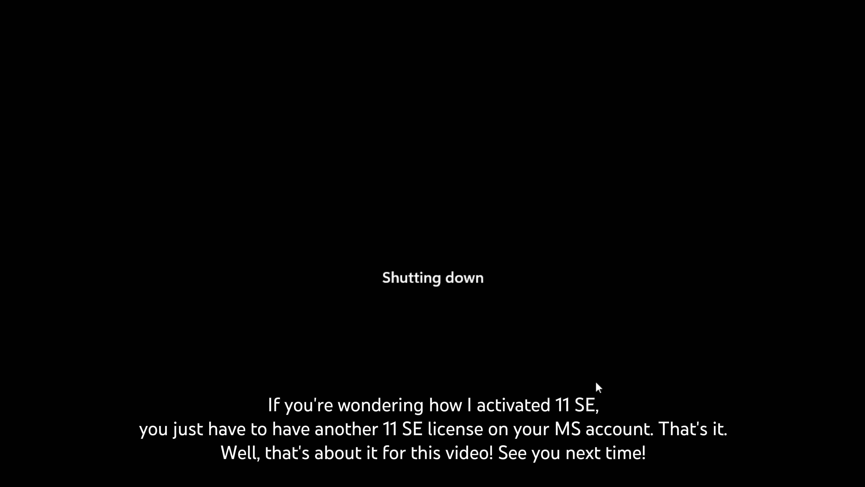